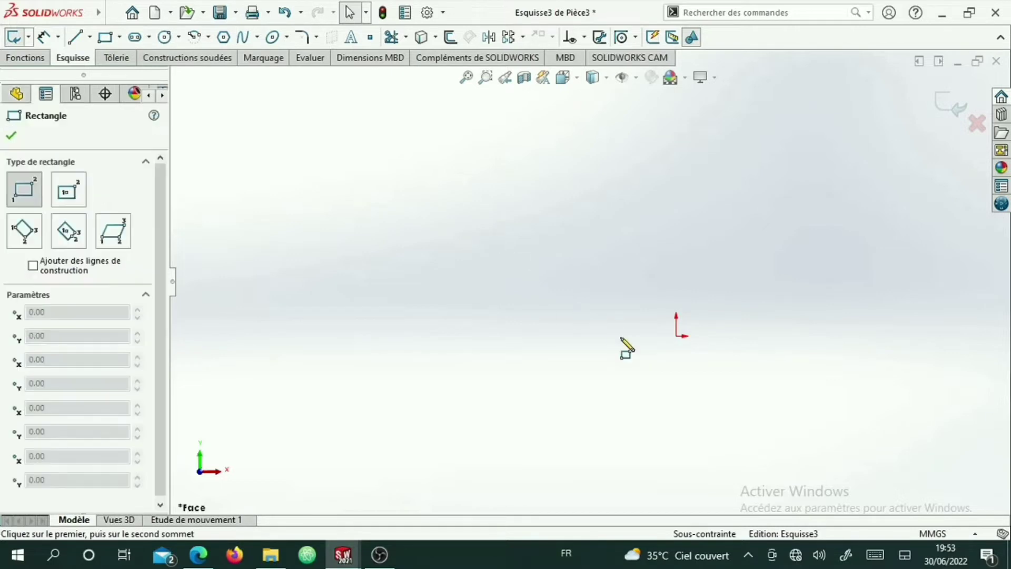
Sketch a corner rectangle about 97 by 49 mm around the origin and set its width to 100 mm
click(754, 366)
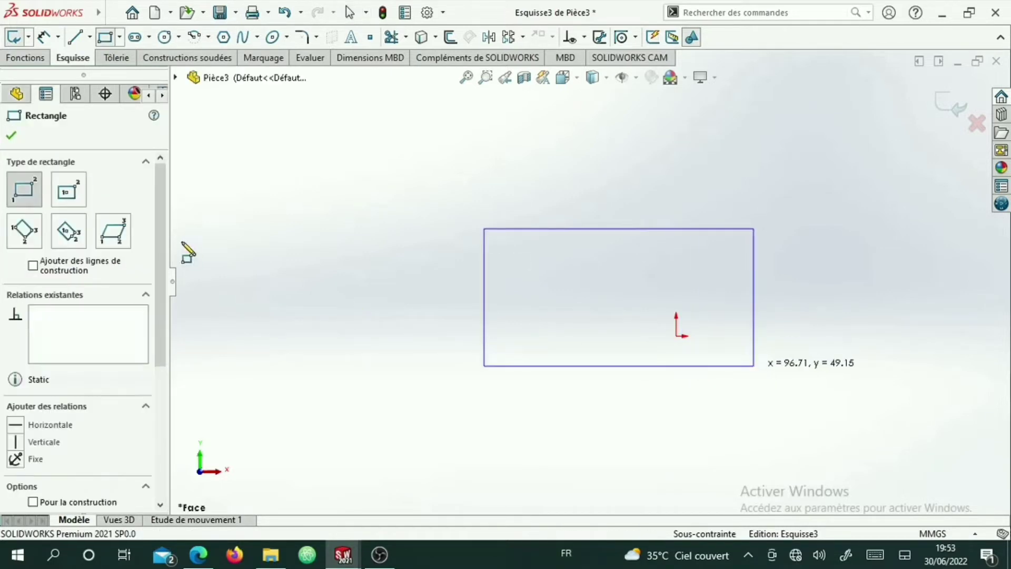
click(16, 134)
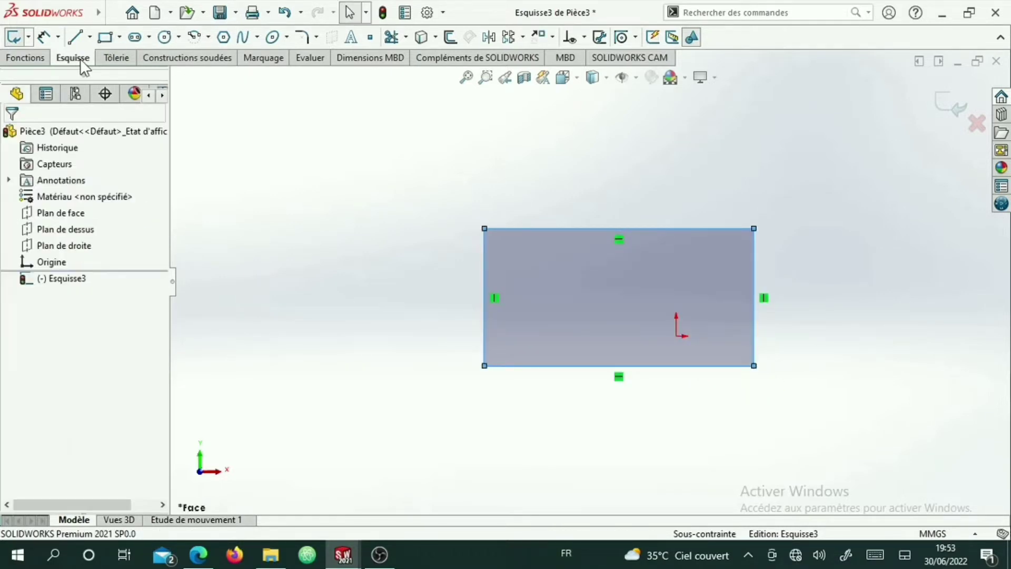
click(45, 36)
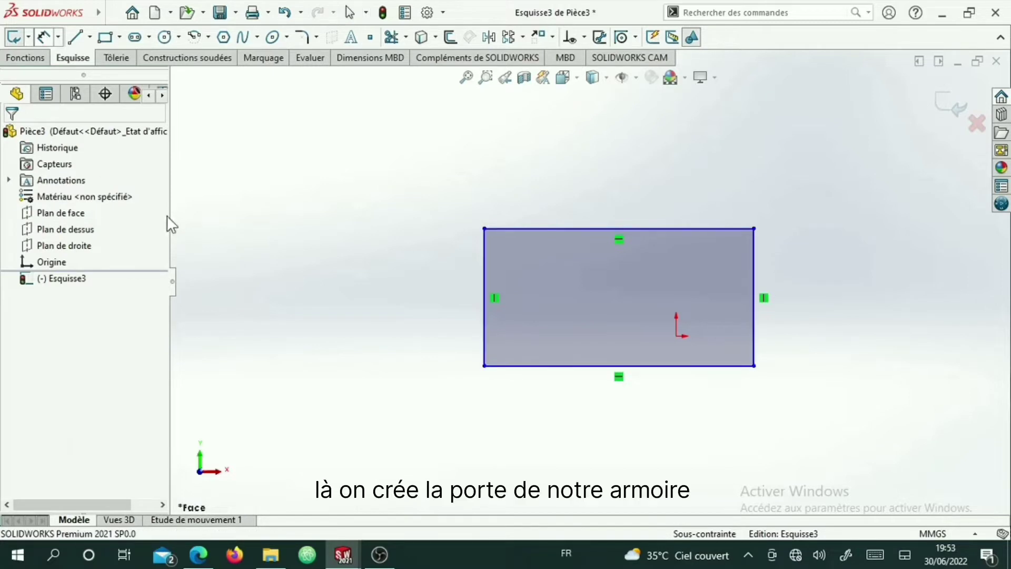
click(512, 228)
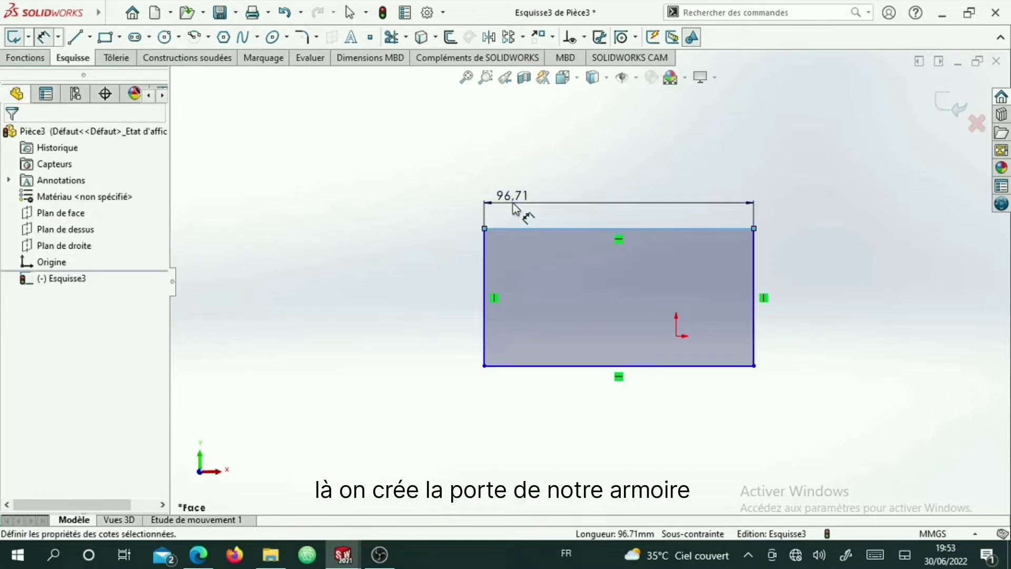
click(513, 208)
text(100)
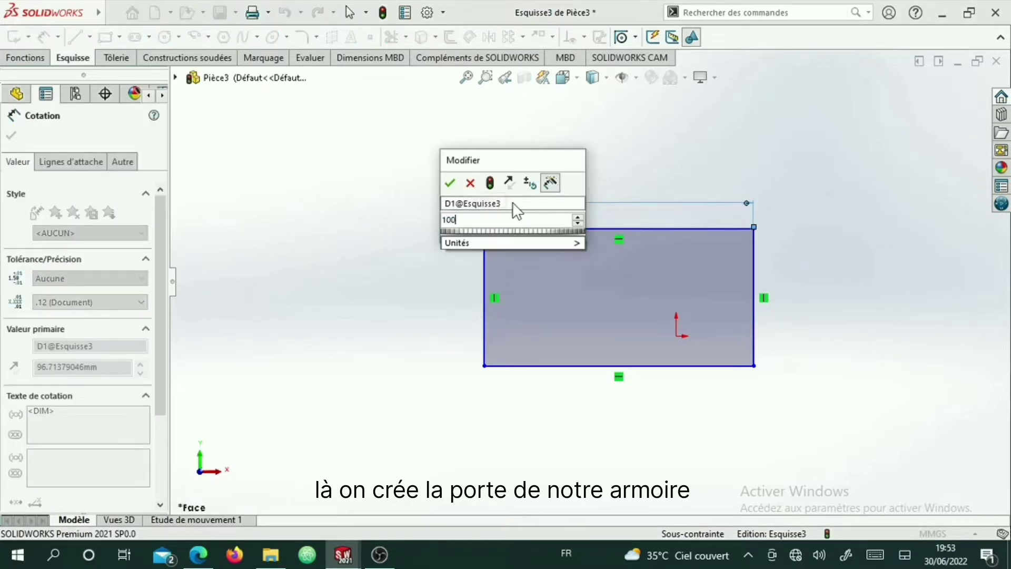
key(Return)
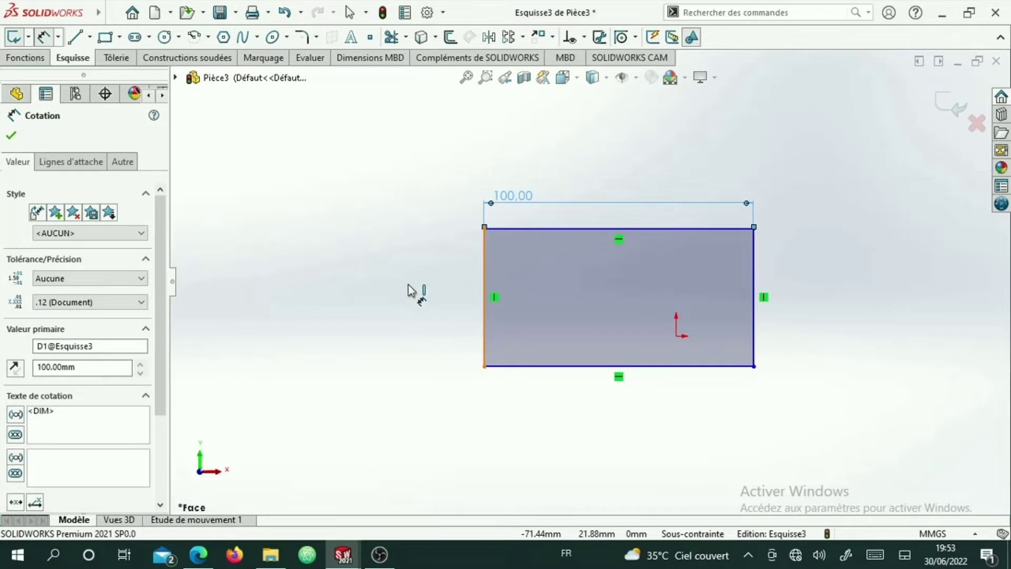
Dimension the rectangle's vertical side and set its height to 50 mm
click(485, 295)
click(429, 294)
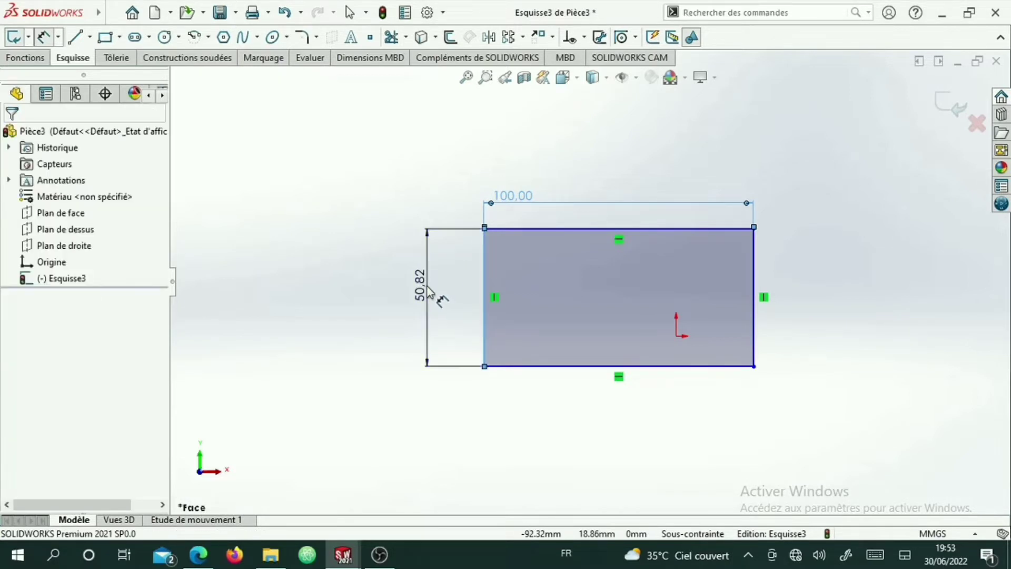
click(429, 293)
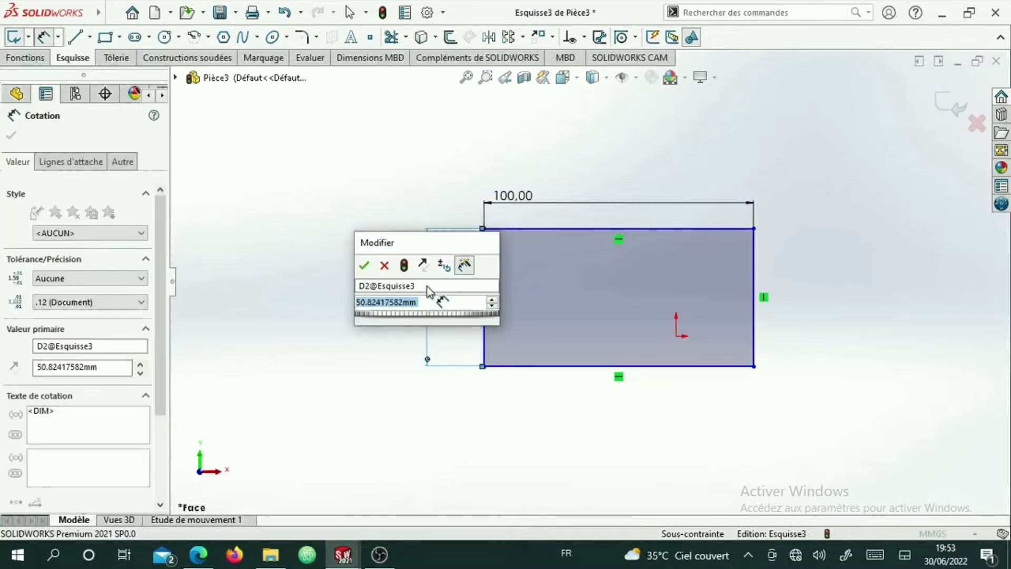
text(500)
key(Return)
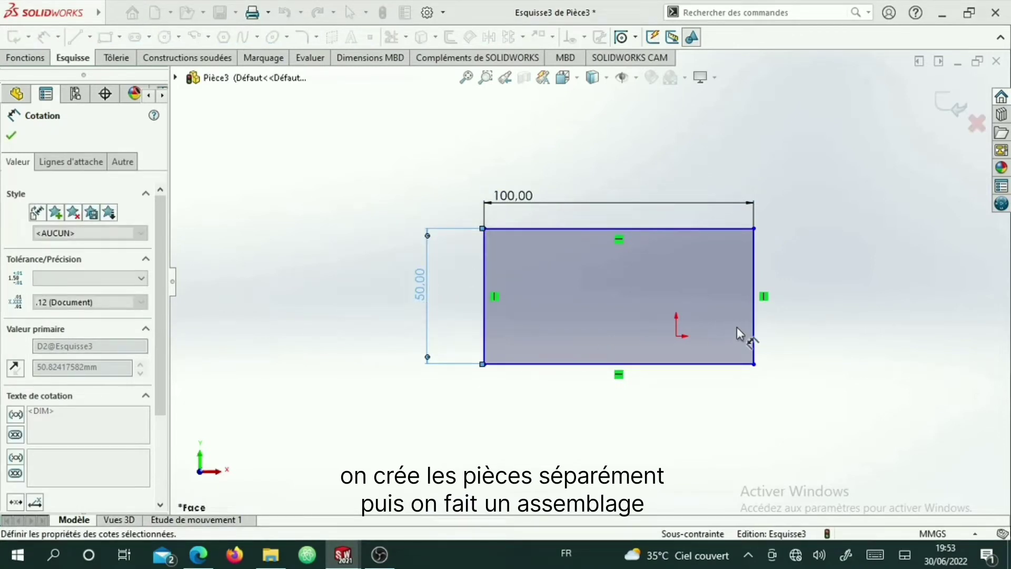
click(12, 136)
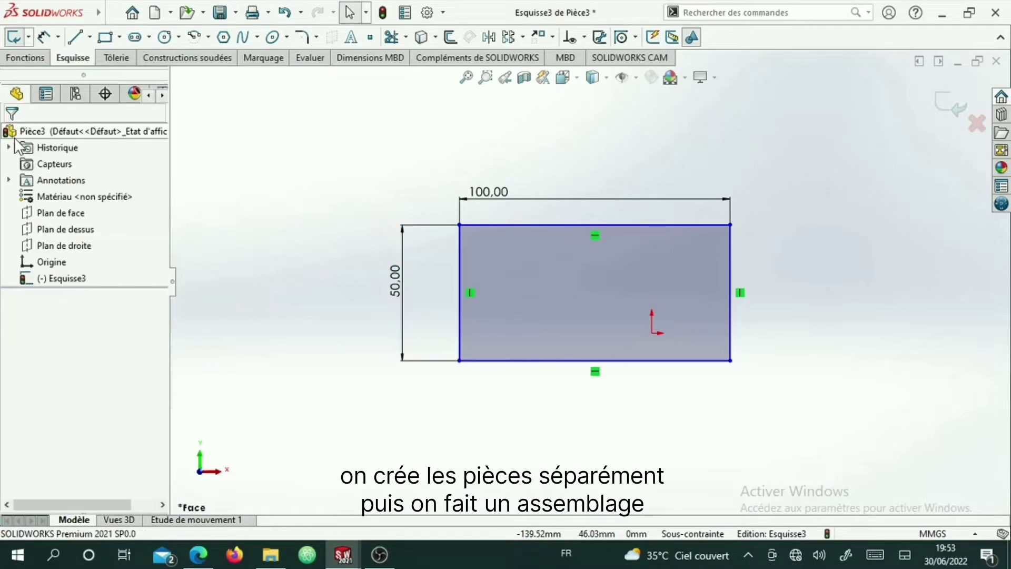
Extrude the 100 by 50 mm rectangle as a blind boss 1 mm deep to form the door panel
click(11, 60)
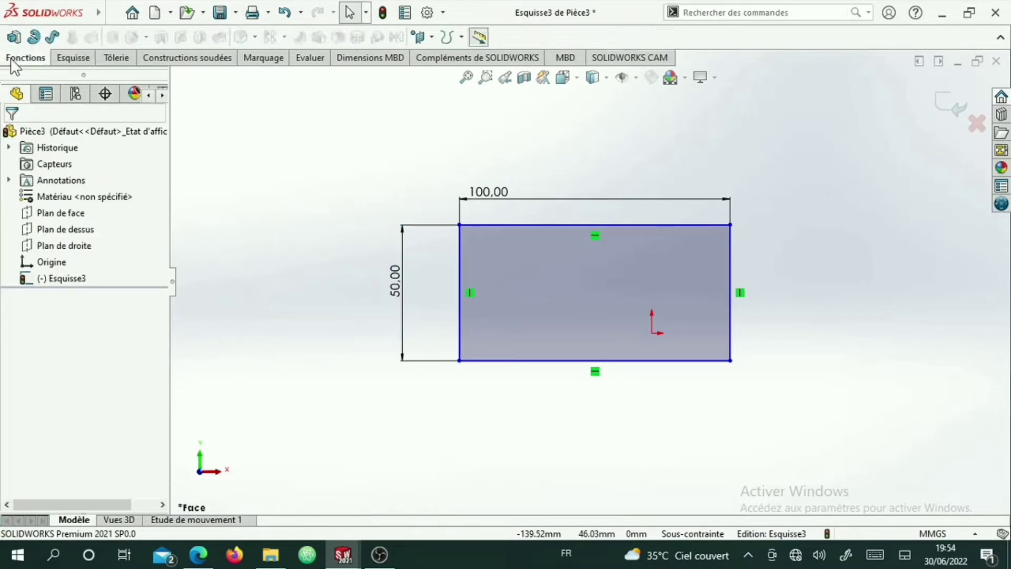
click(14, 37)
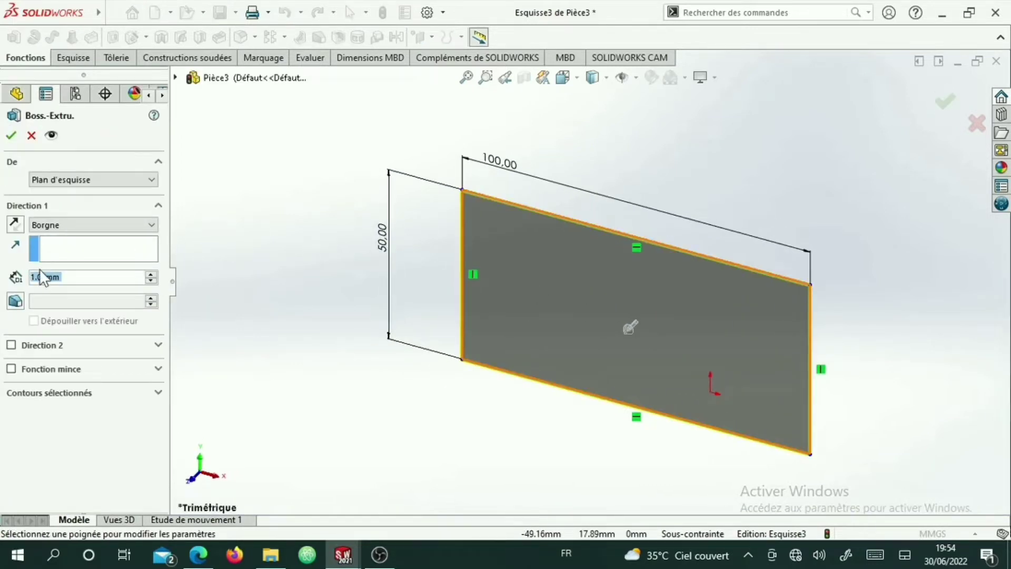
click(11, 136)
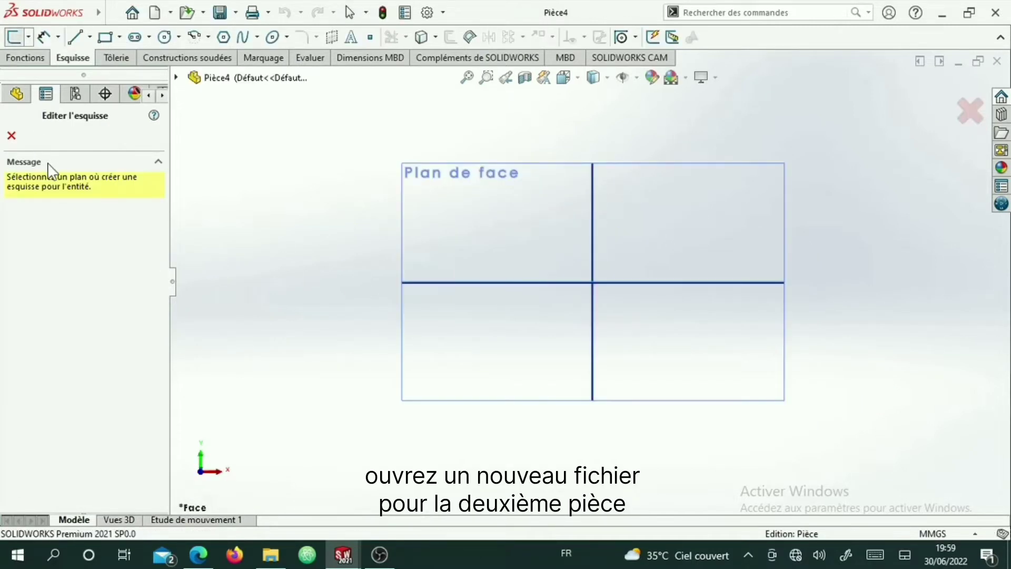
In the new part, sketch a corner rectangle about 136 by 79 mm around the origin on the front plane
click(480, 235)
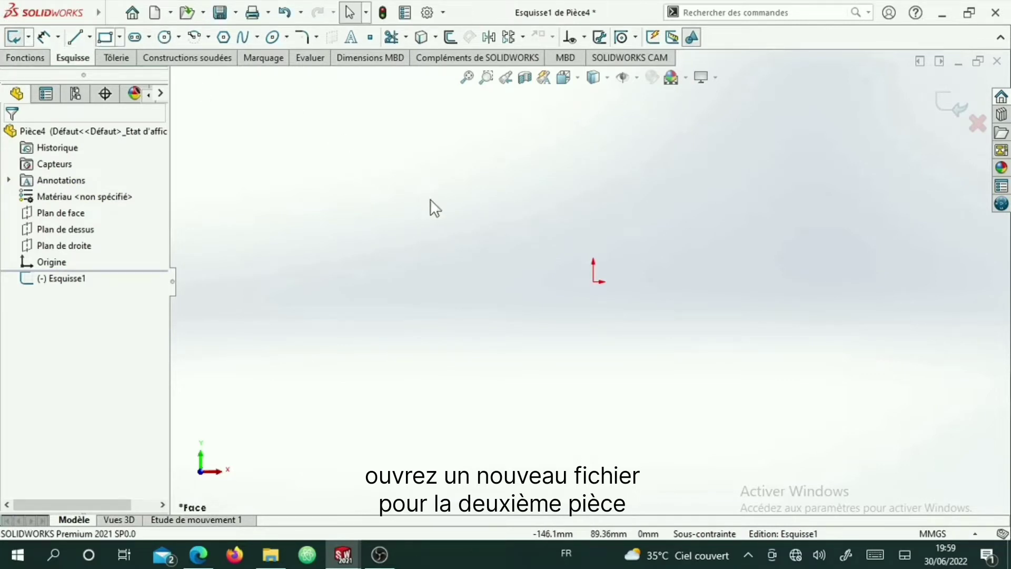
click(455, 196)
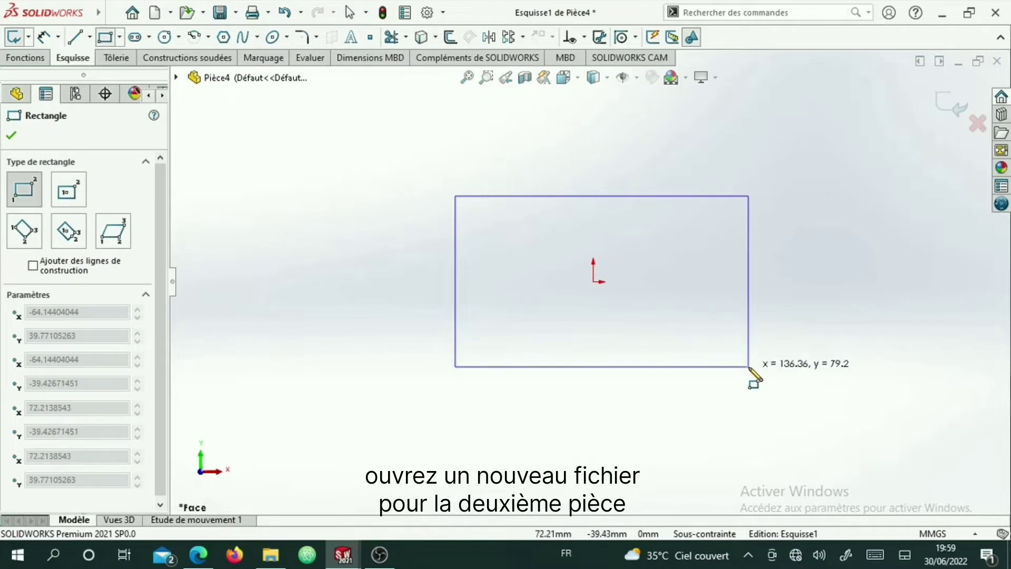
click(748, 366)
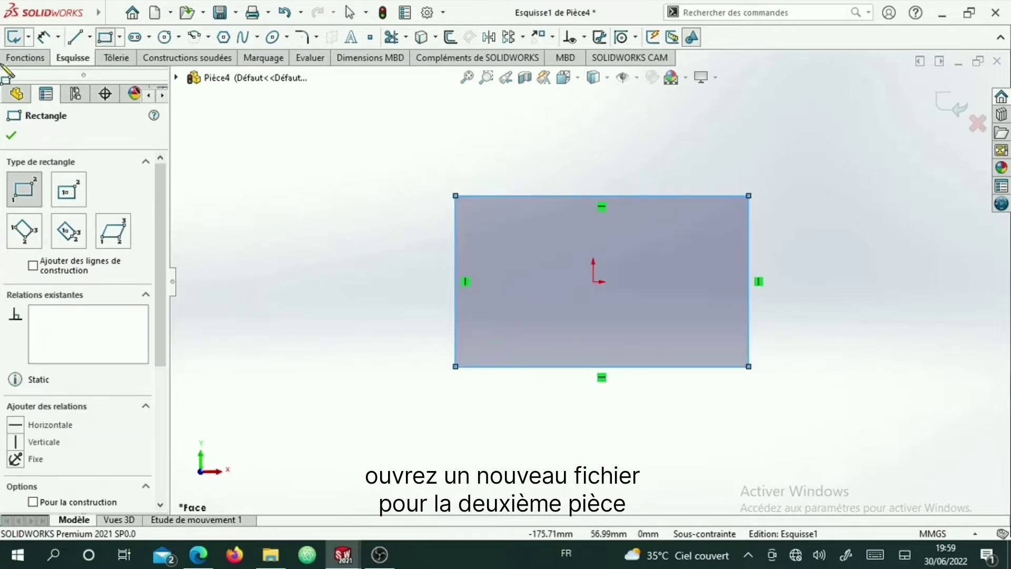
Dimension the upper edge of the second part's rectangle and set its width to 100 mm
click(44, 37)
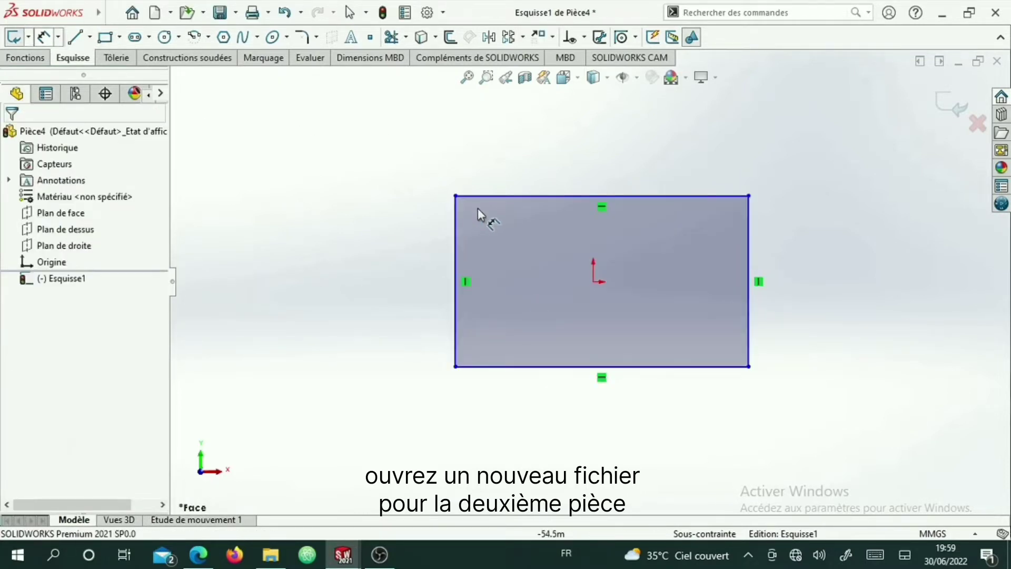
click(495, 194)
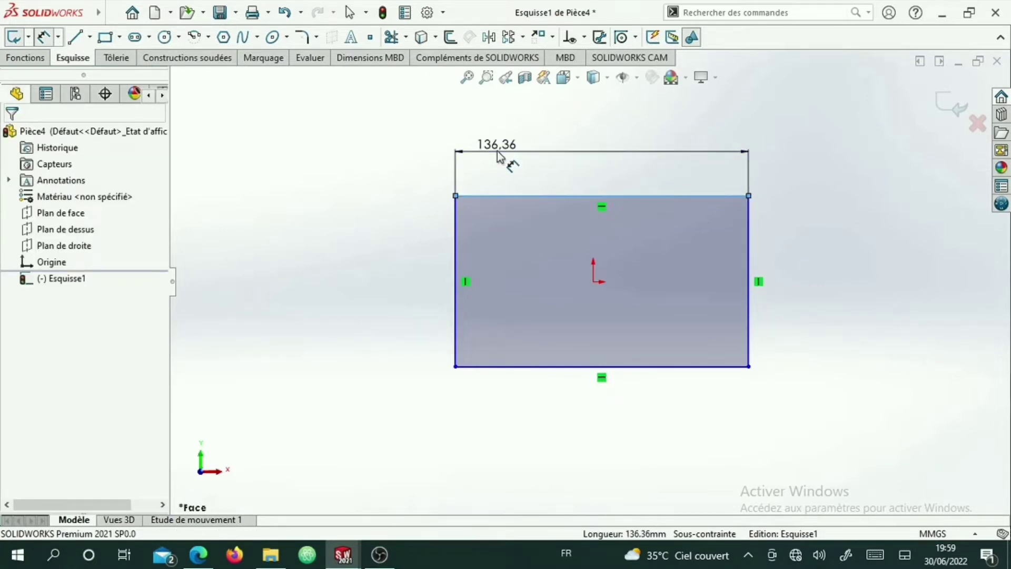
click(497, 151)
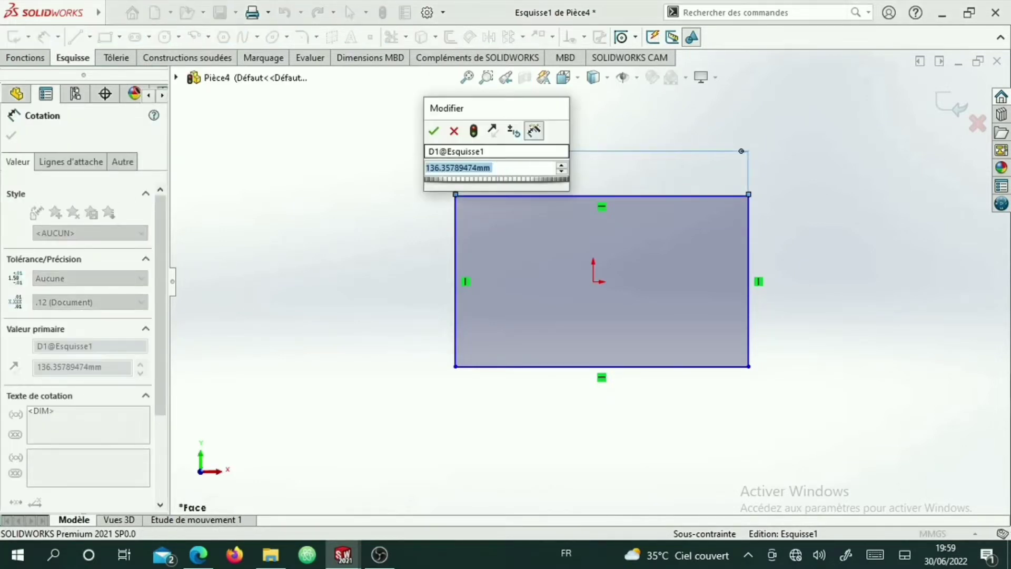
text(100)
key(Return)
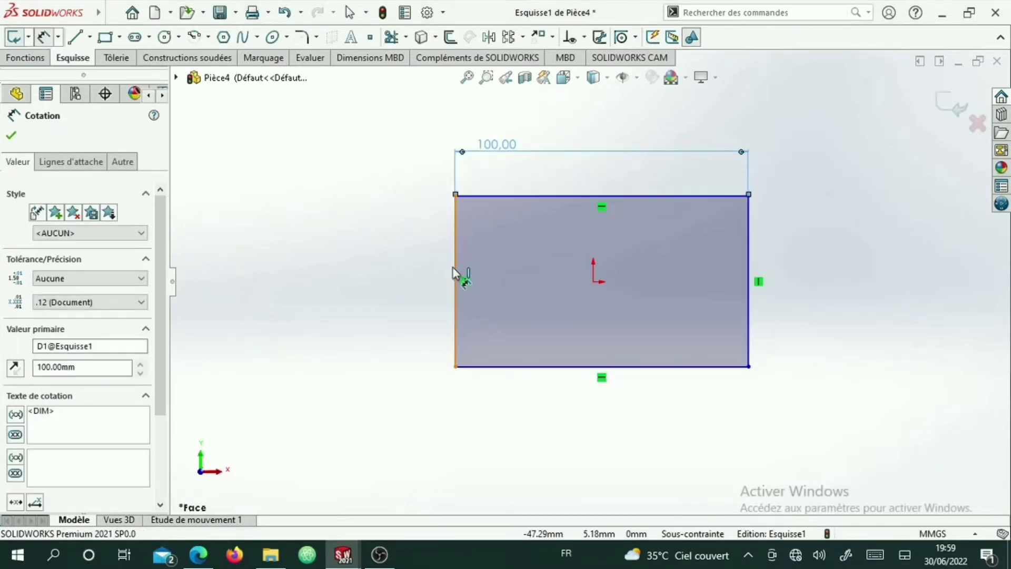
Dimension the vertical side of the second part's rectangle and set its height to 50 mm
click(399, 272)
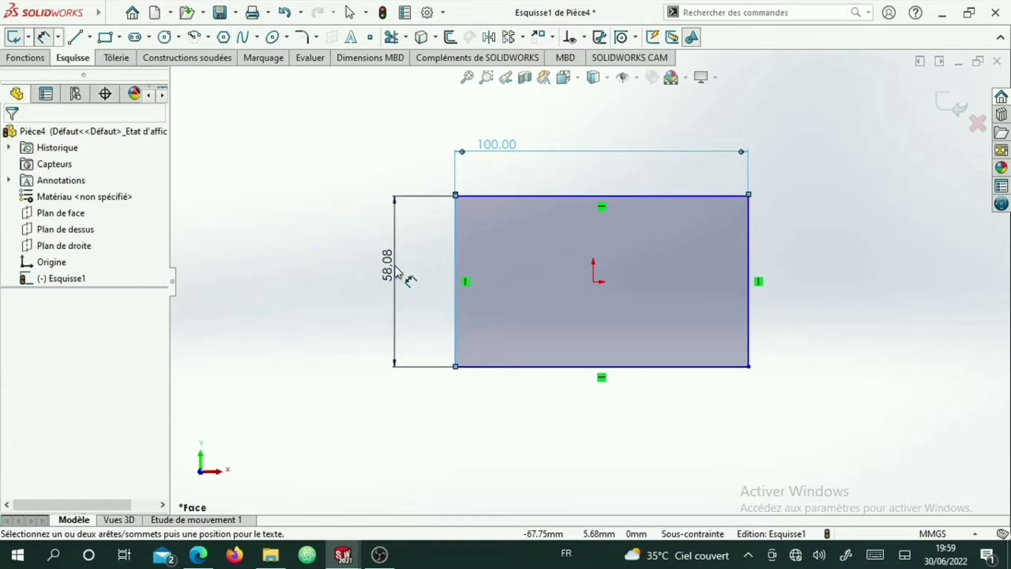
click(393, 274)
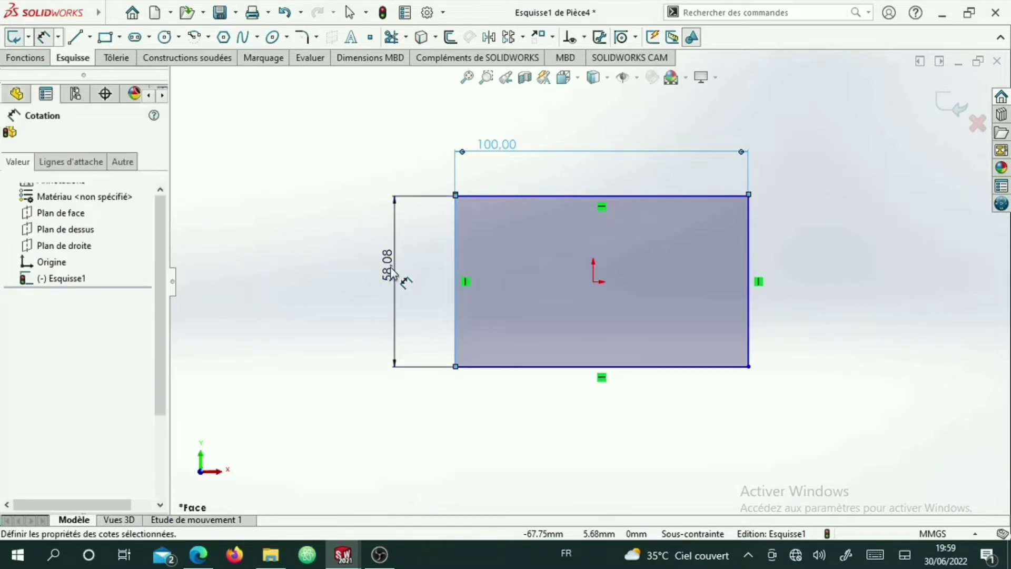
text(50)
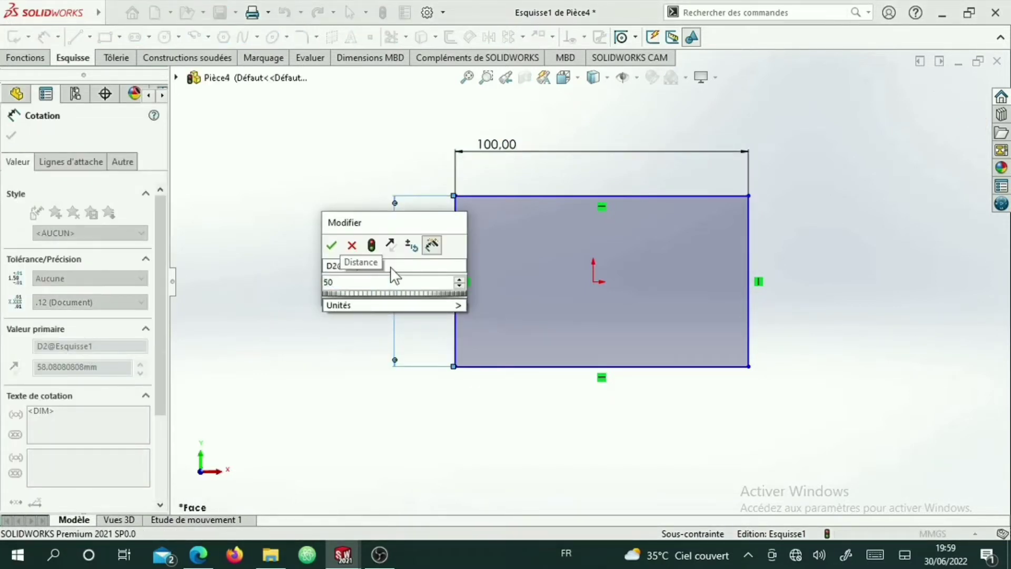
key(Escape)
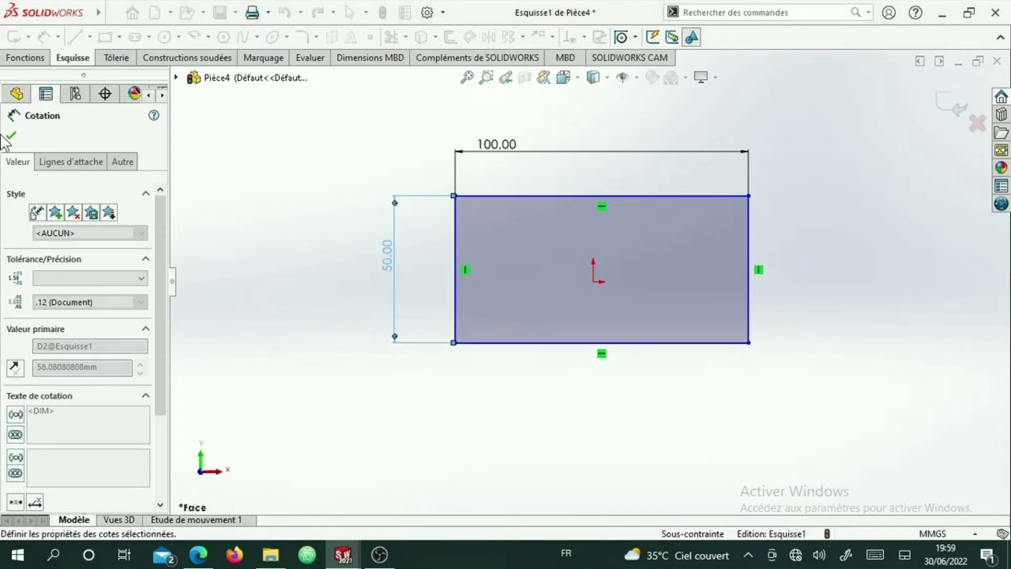
click(11, 137)
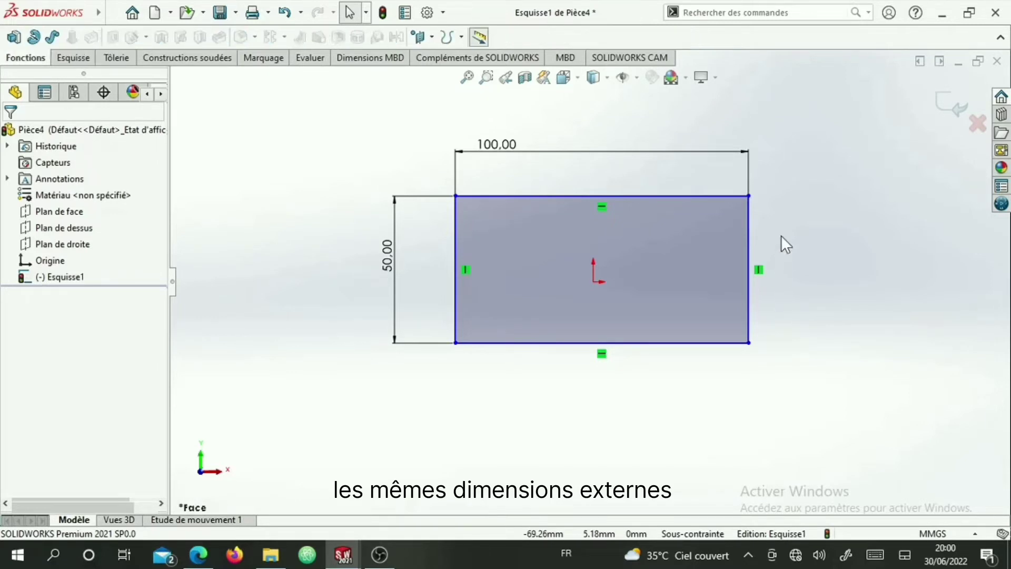
Extrude the second part's rectangle as a blind boss with a depth of 25 mm
click(77, 59)
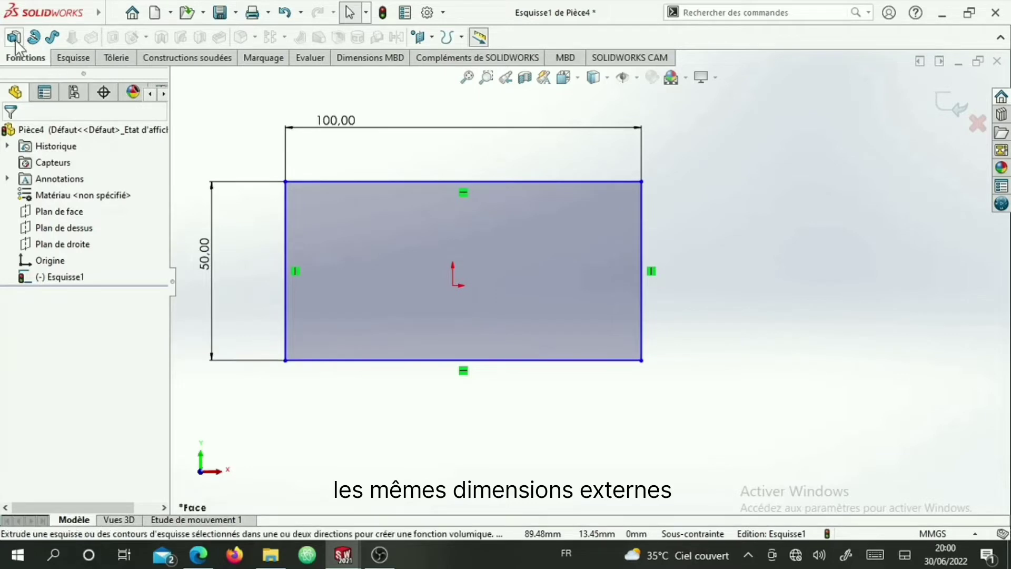
click(14, 38)
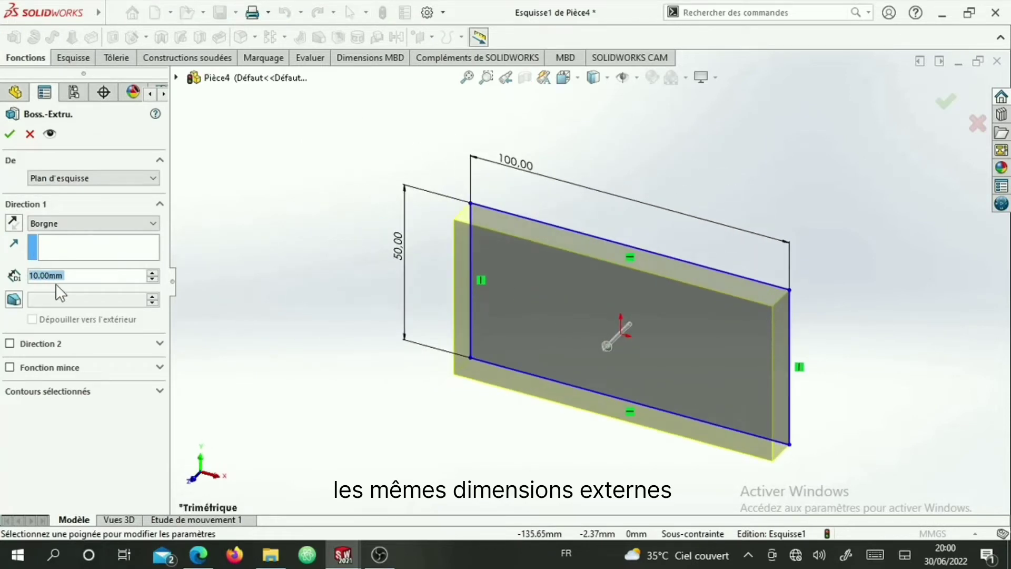
text(25)
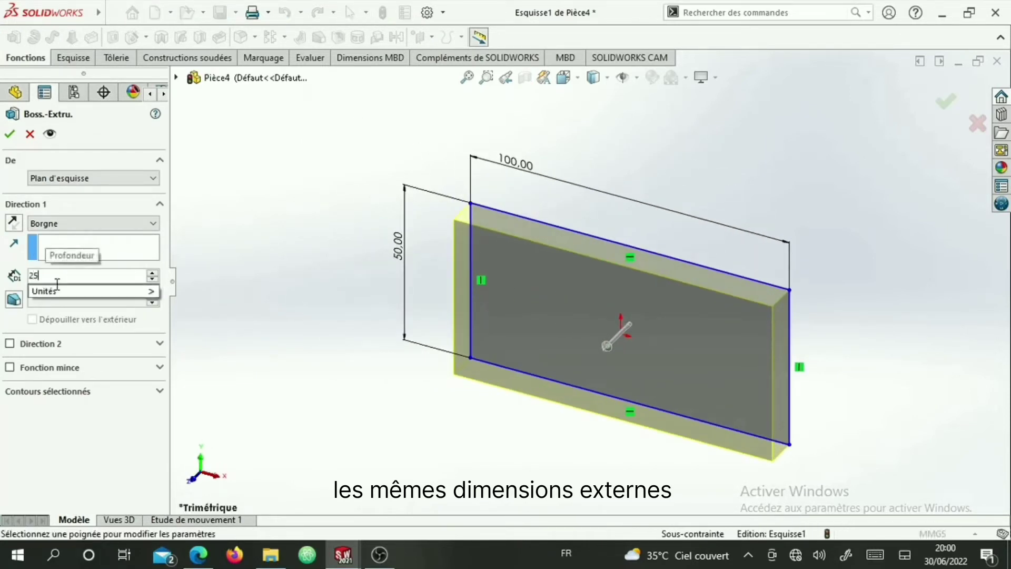
key(Return)
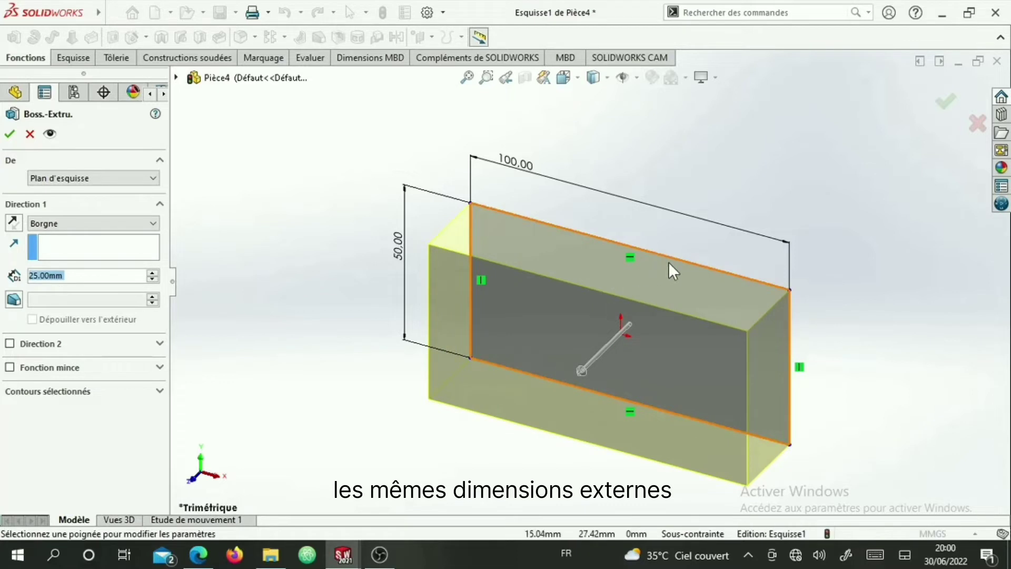
scroll(672, 263, down, 2)
scroll(590, 284, up, 2)
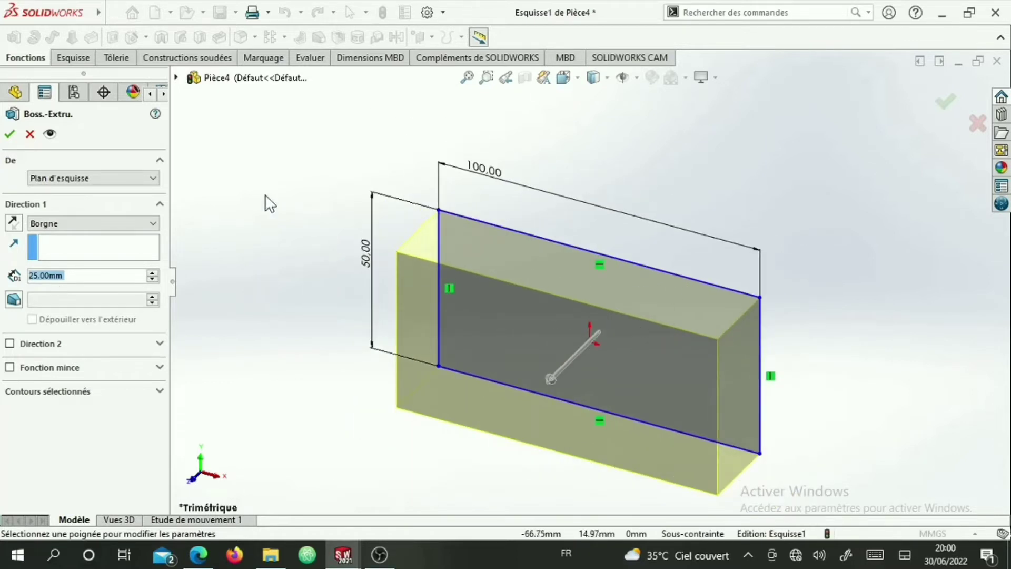
click(9, 135)
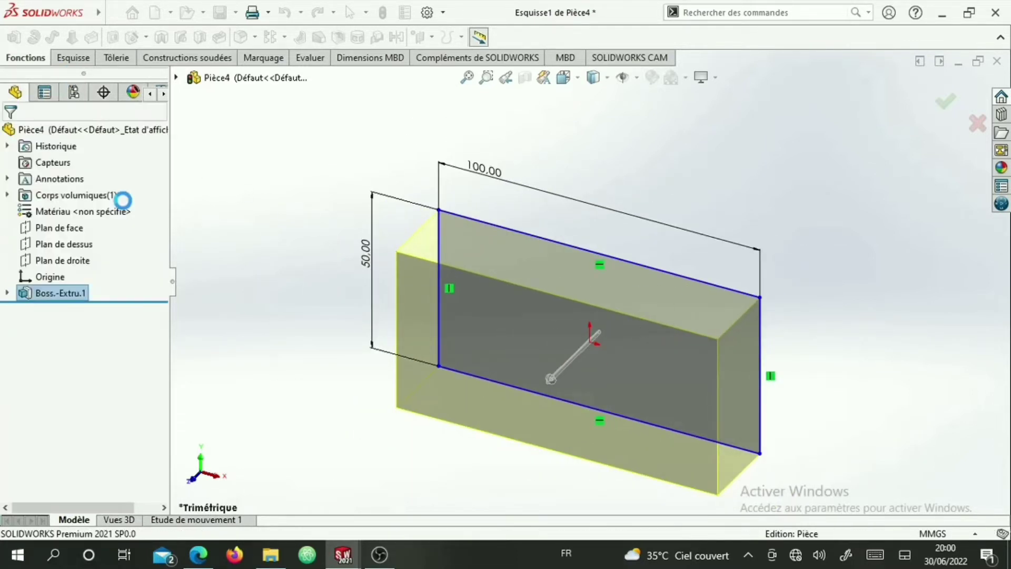
Sketch a corner rectangle on the block's front face and stretch its lower-left corner outward until it measures about 95 by 46 mm
click(73, 58)
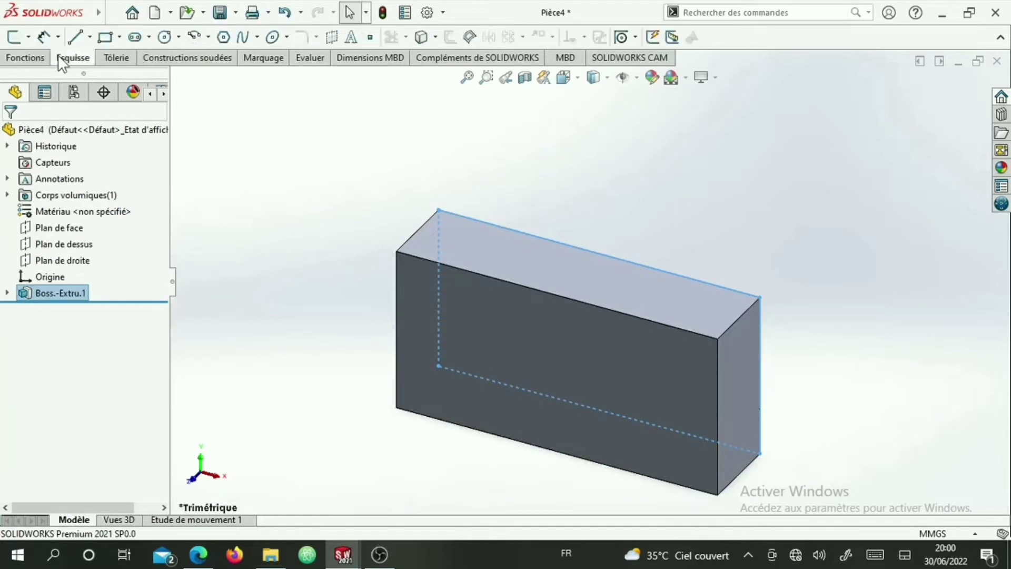
click(20, 35)
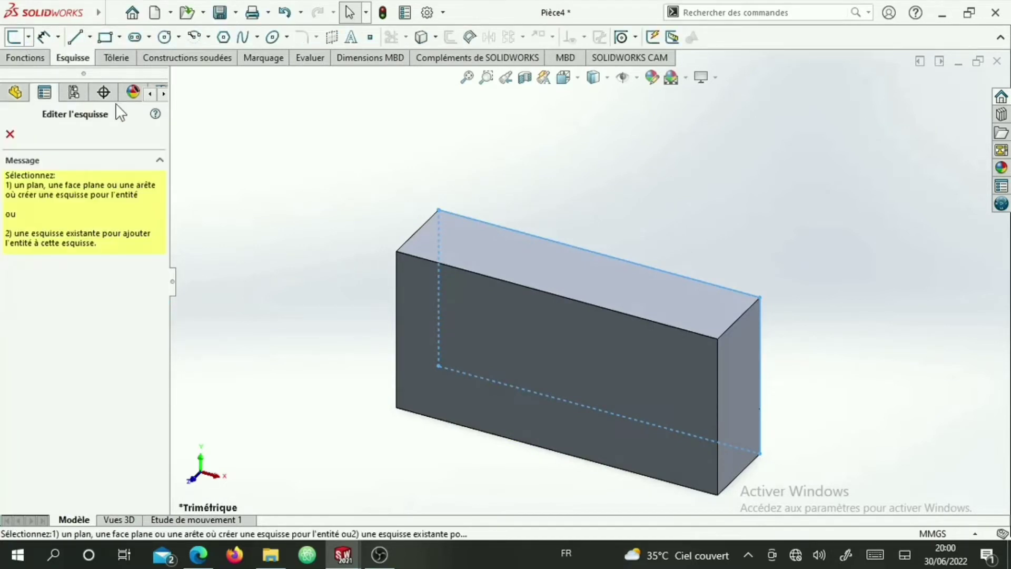
click(597, 355)
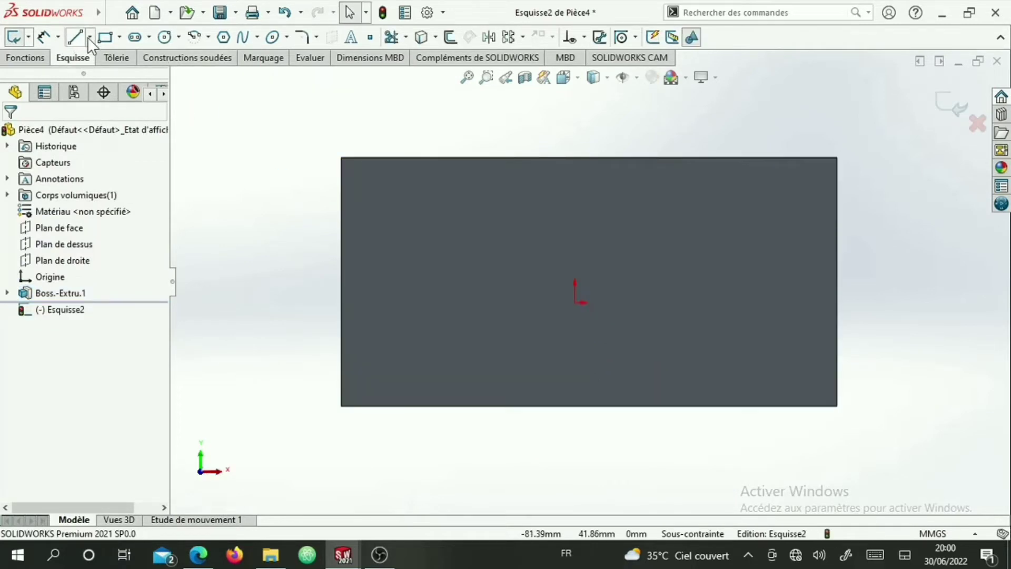
click(566, 273)
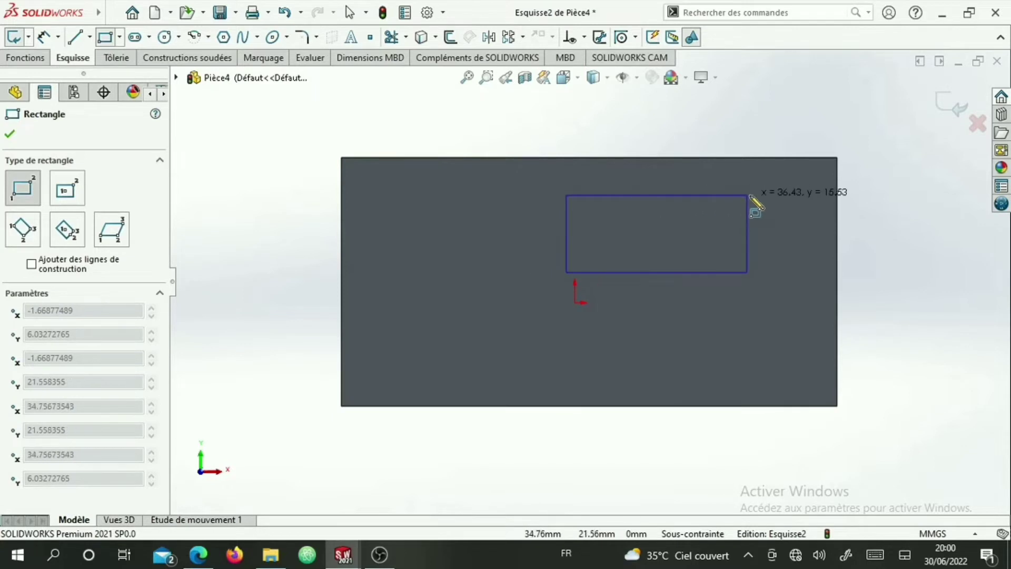
click(823, 169)
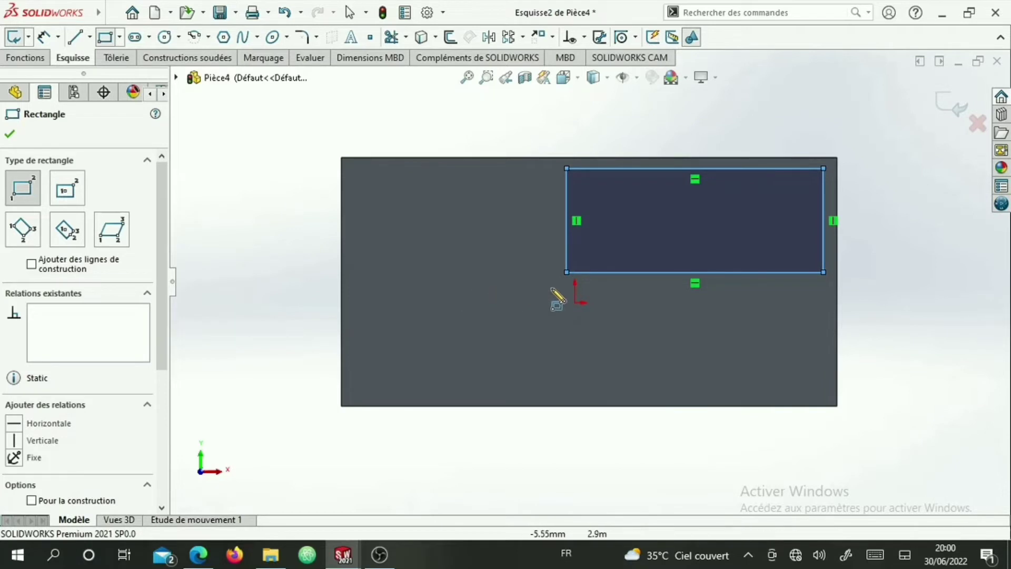
key(Escape)
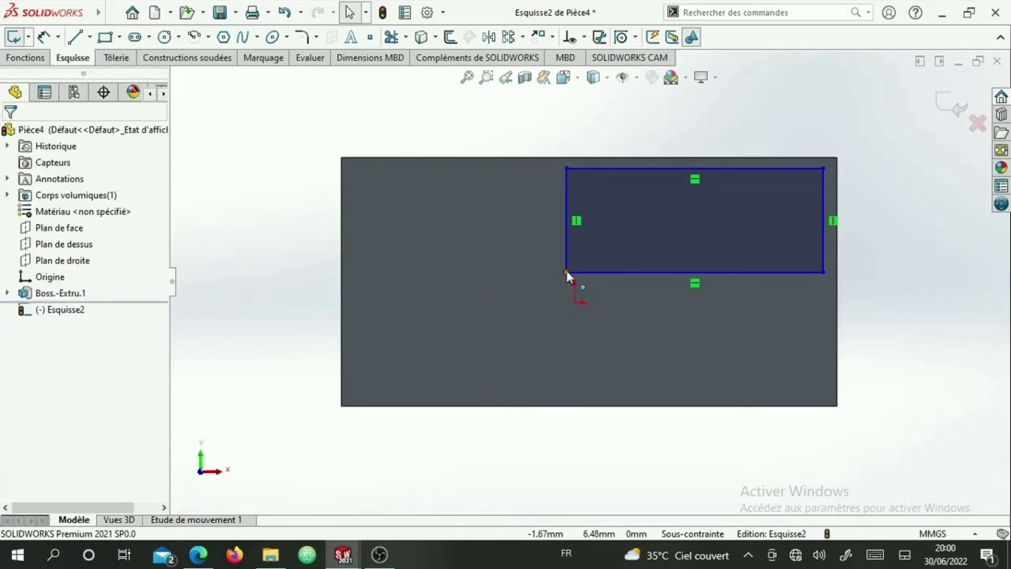
drag(567, 273, 351, 395)
click(4, 137)
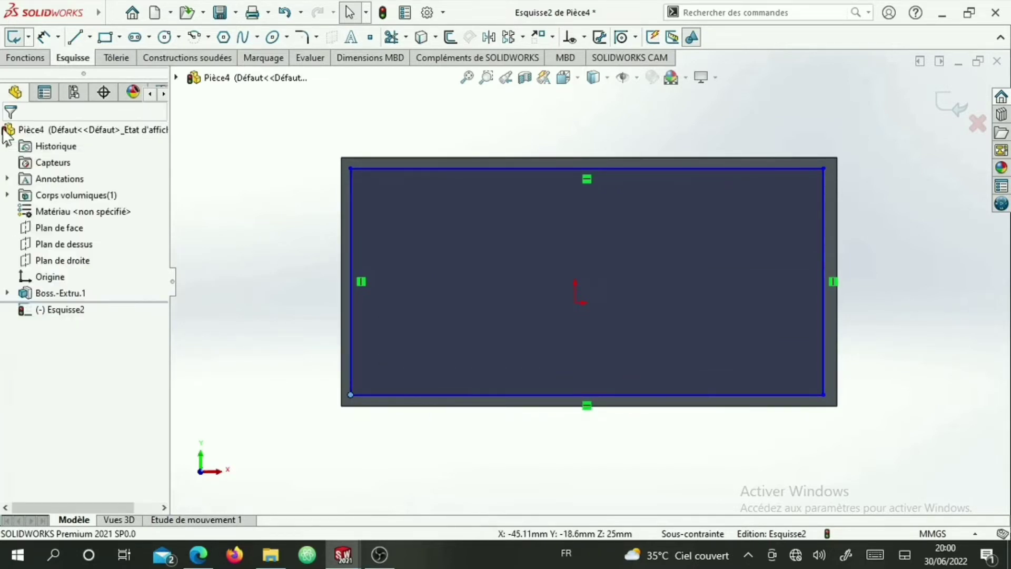
Dimension the gap between the rectangle's left side and the block's left edge and set it to 1 mm
click(45, 37)
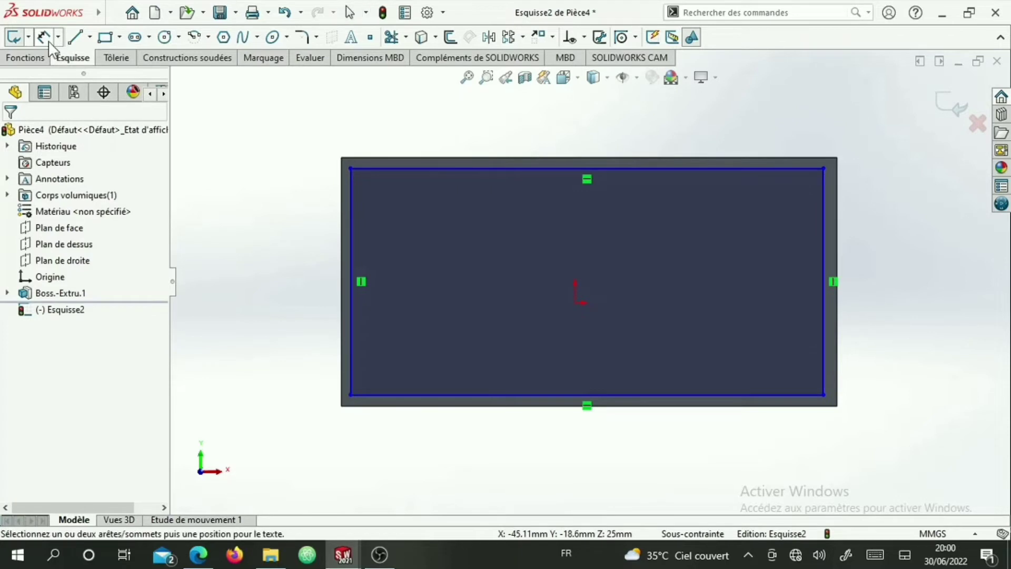
scroll(354, 166, down, 1)
scroll(349, 169, down, 3)
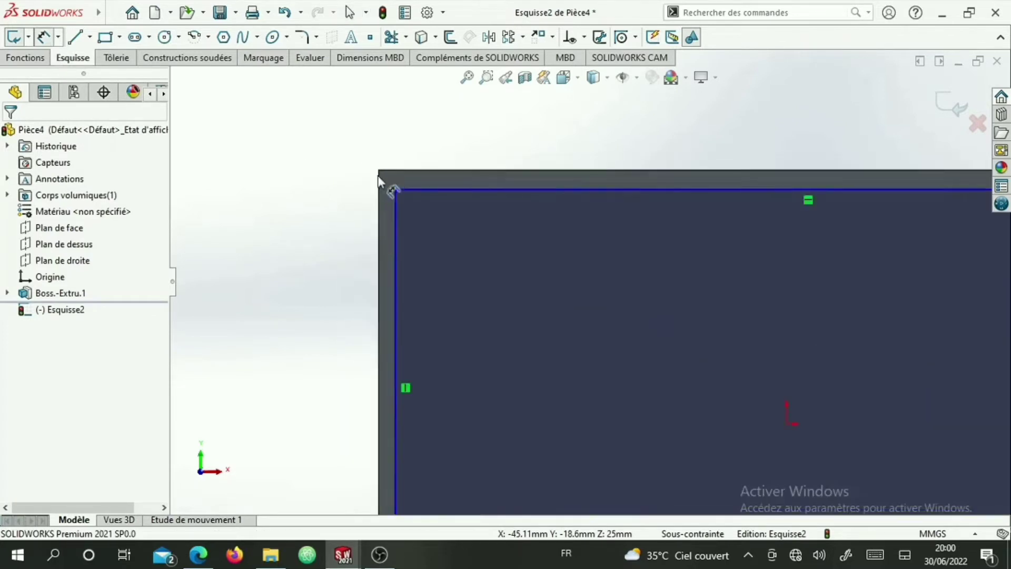
click(447, 247)
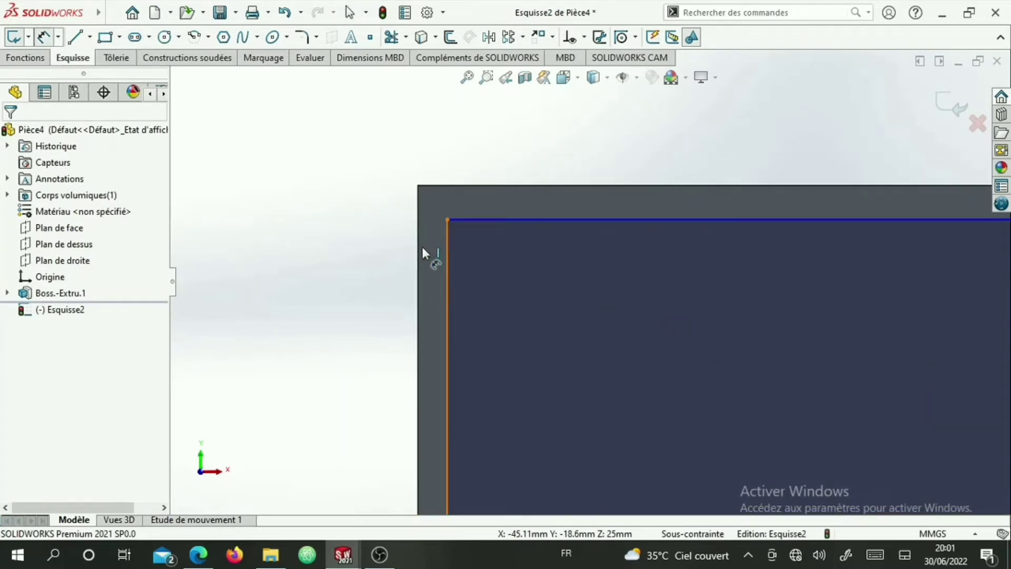
click(419, 206)
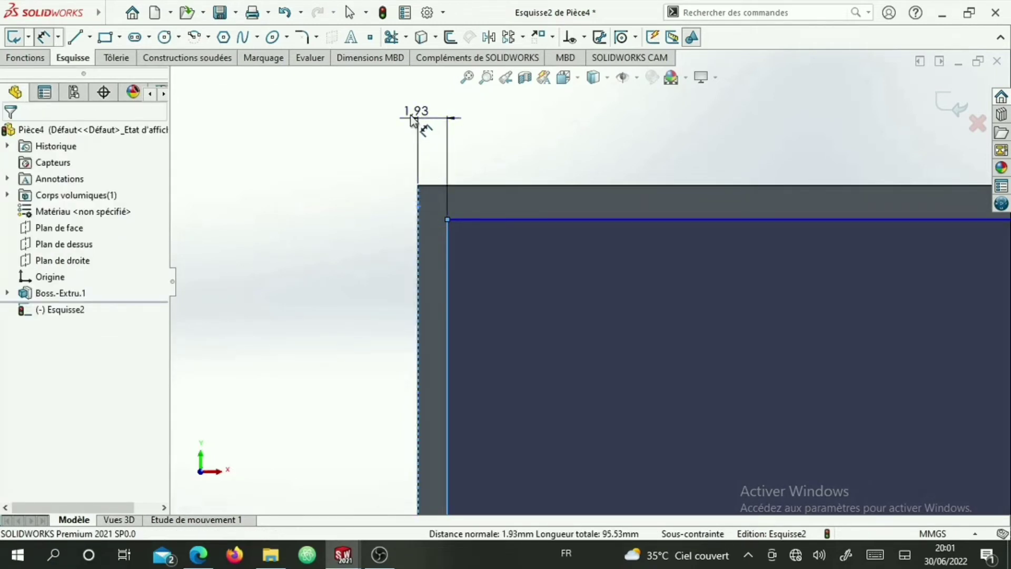
click(414, 120)
text(1)
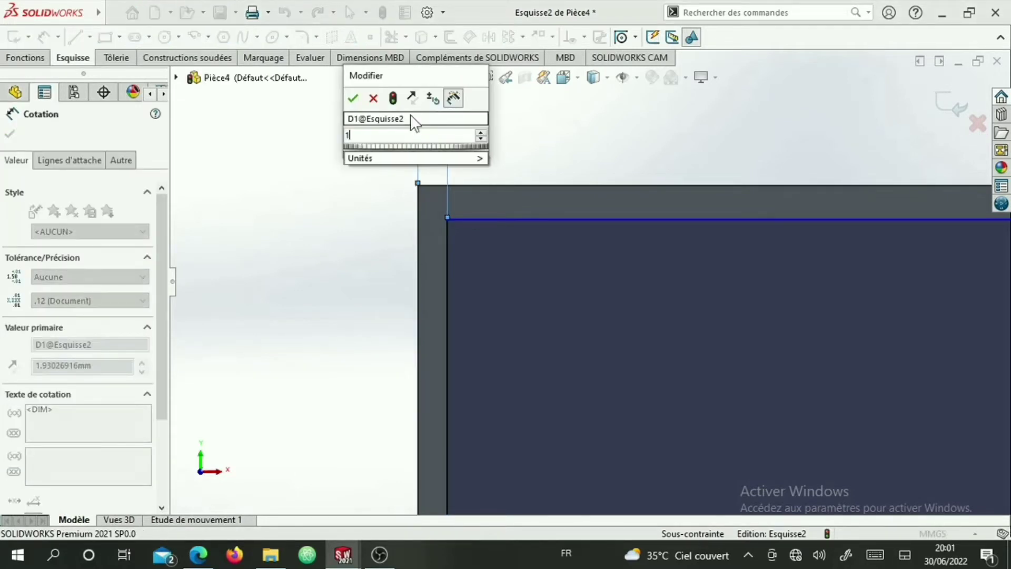
key(Return)
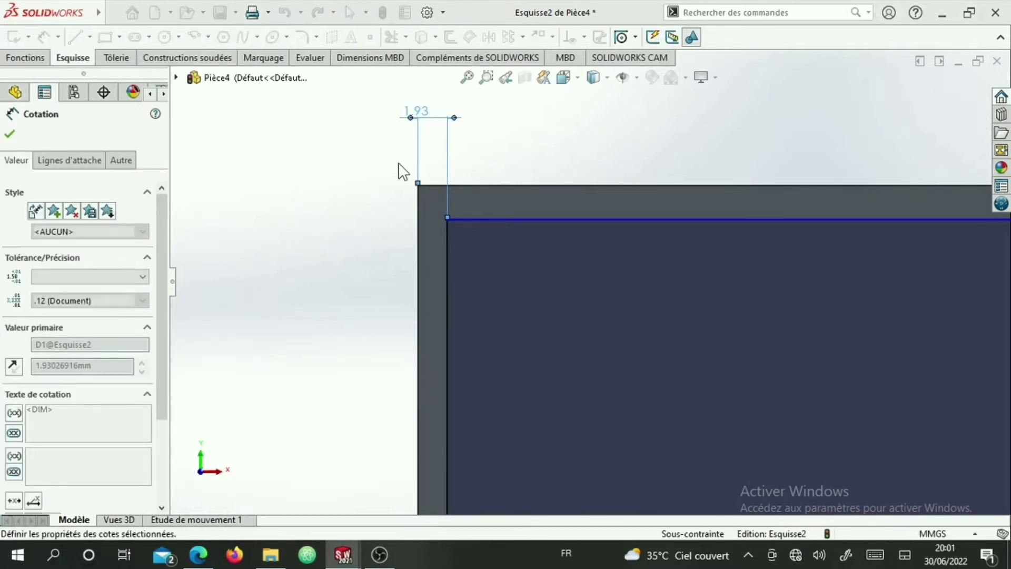
Dimension the gap between the rectangle's upper side and the block's upper-left corner and set it to 1 mm
scroll(545, 224, up, 3)
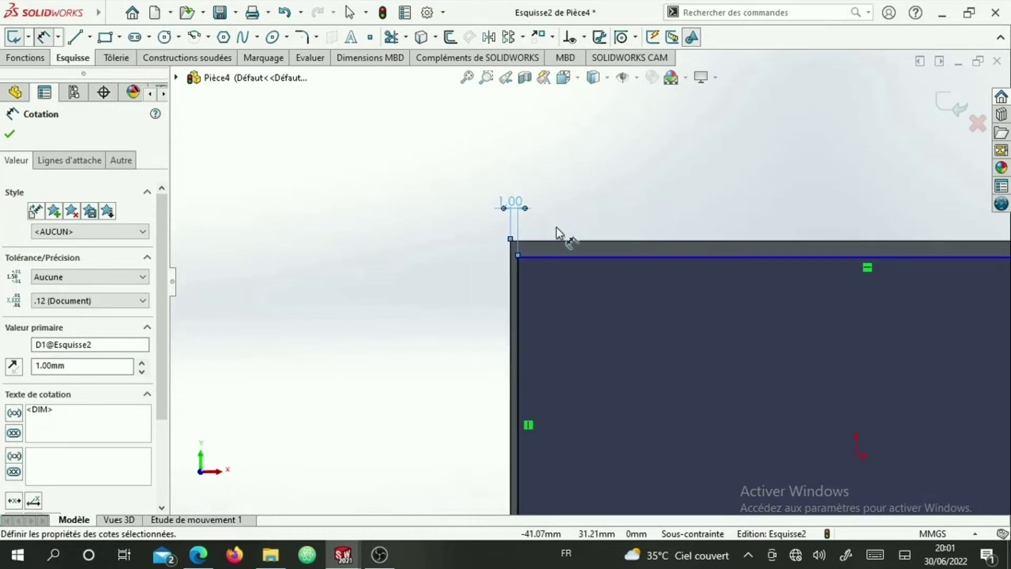
scroll(573, 255, down, 4)
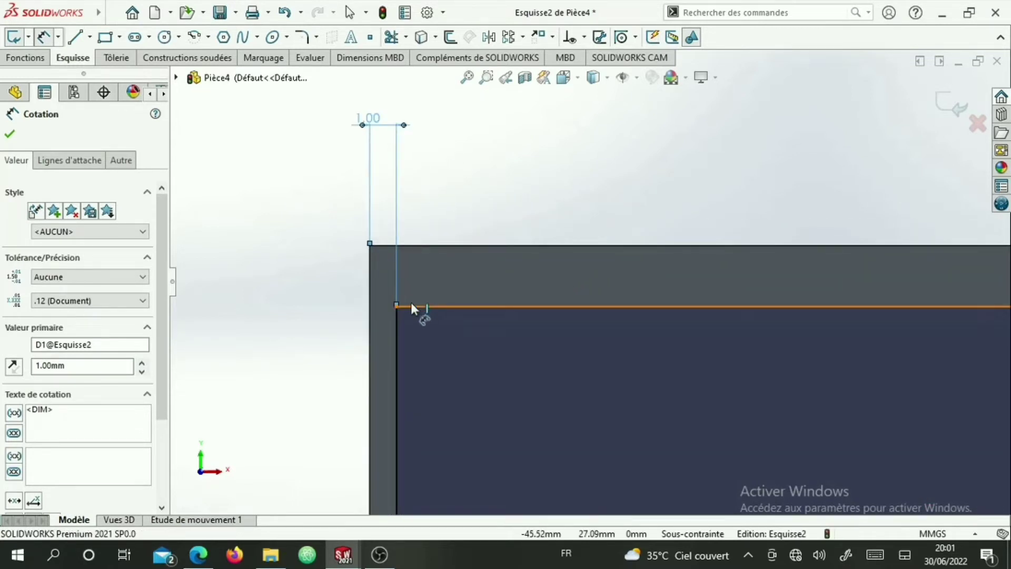
click(371, 244)
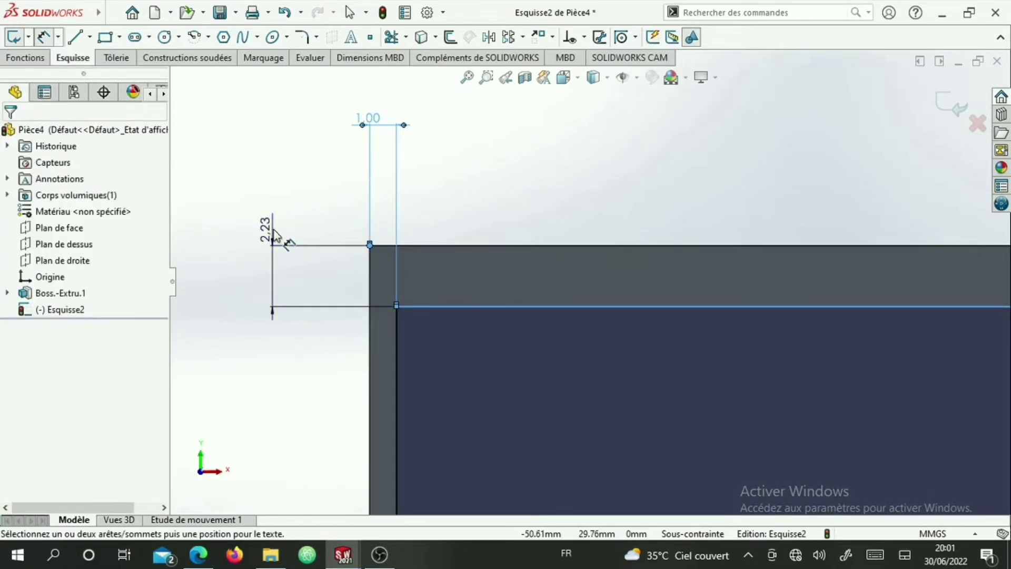
click(274, 234)
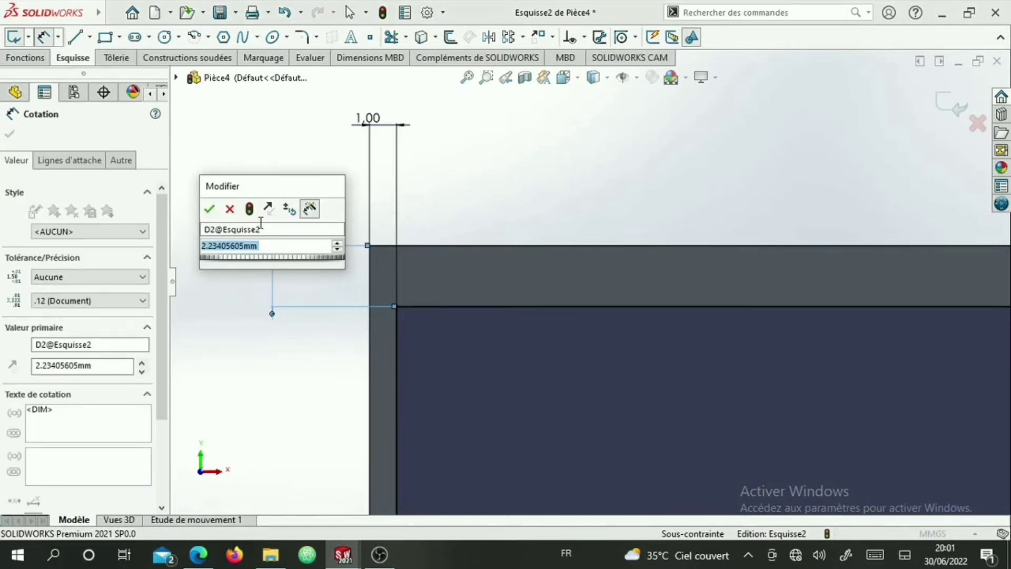
text(1)
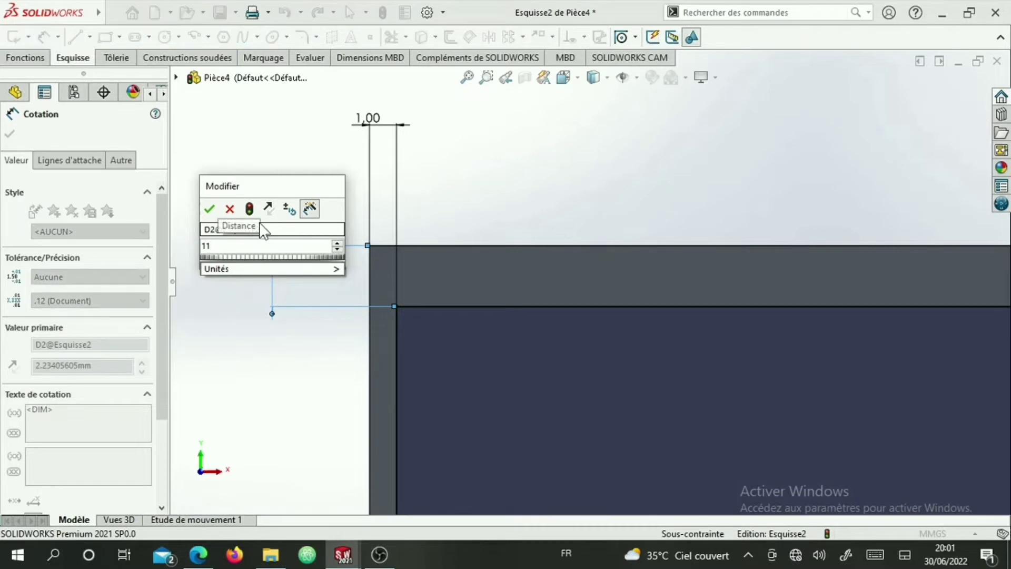
key(Escape)
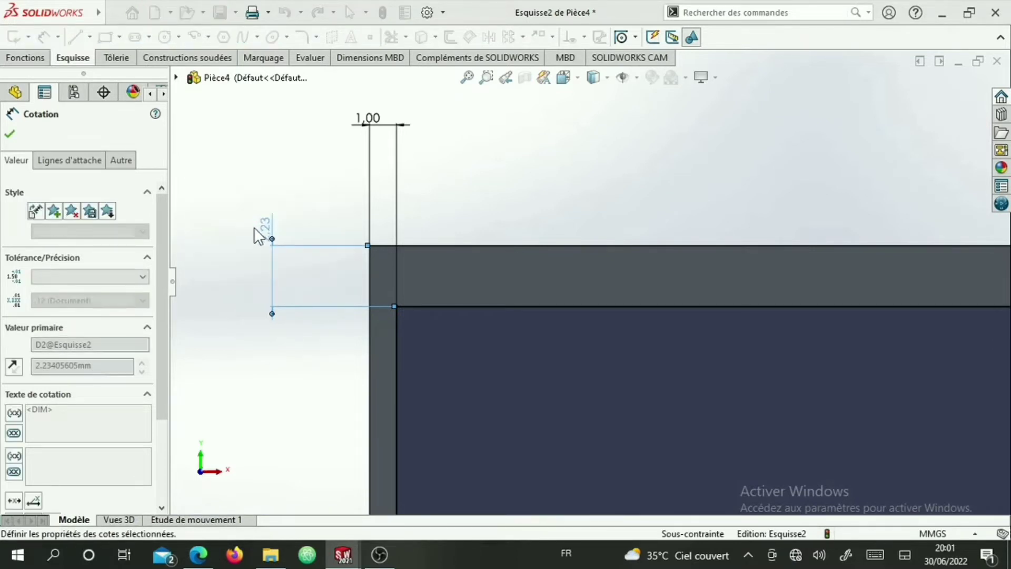
Dimension the gap between the rectangle's right side and the block's upper-right corner and set it to 1 mm
scroll(430, 251, down, 7)
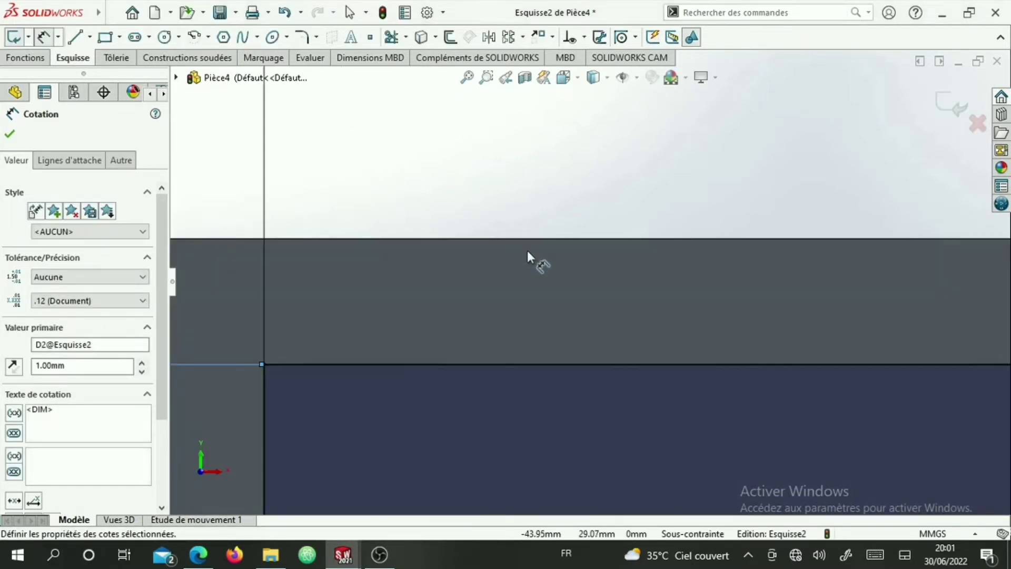
scroll(527, 251, up, 8)
middle_drag(530, 250, 686, 200)
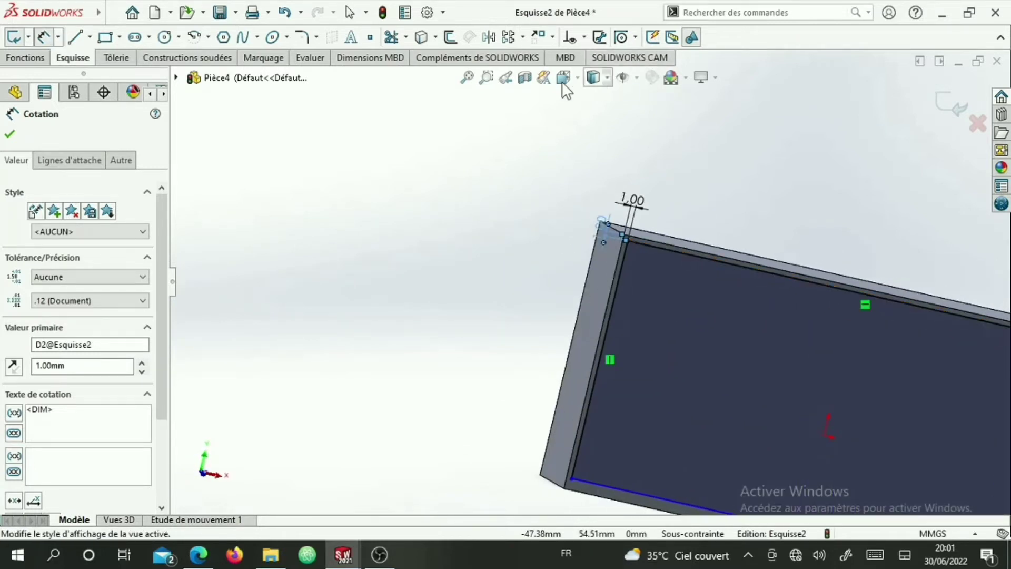
click(575, 80)
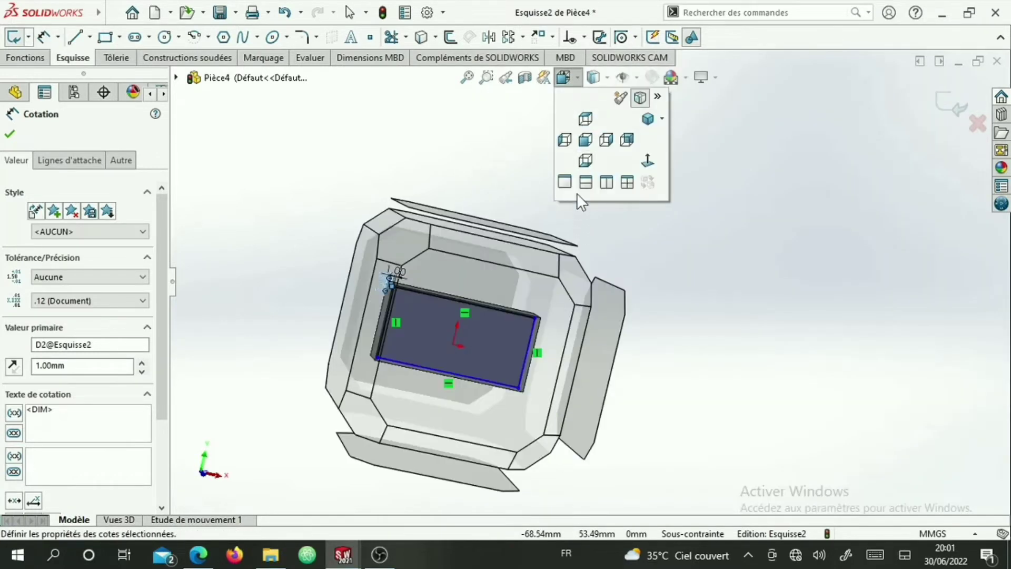
click(586, 141)
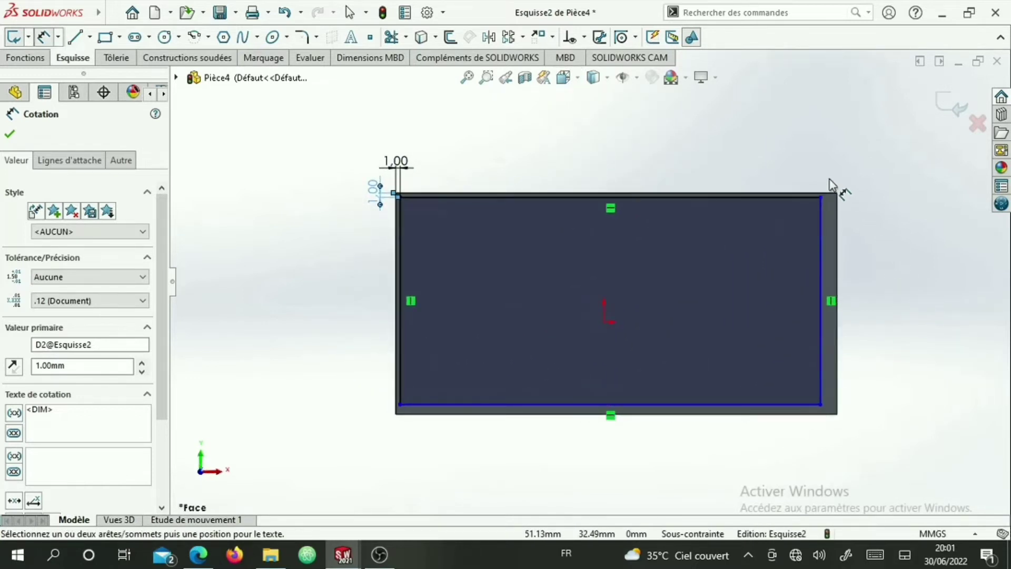
scroll(811, 233, down, 10)
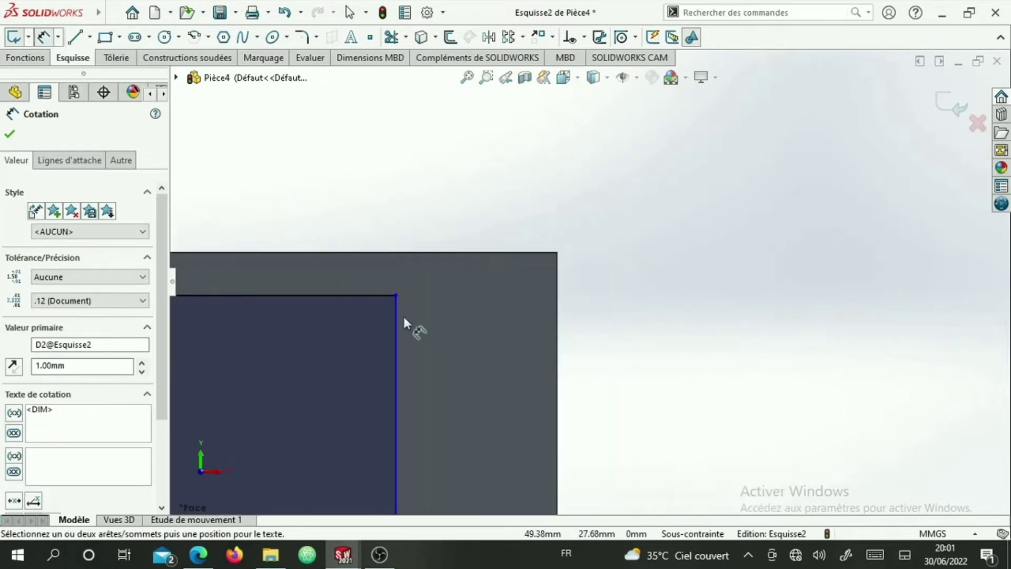
click(559, 255)
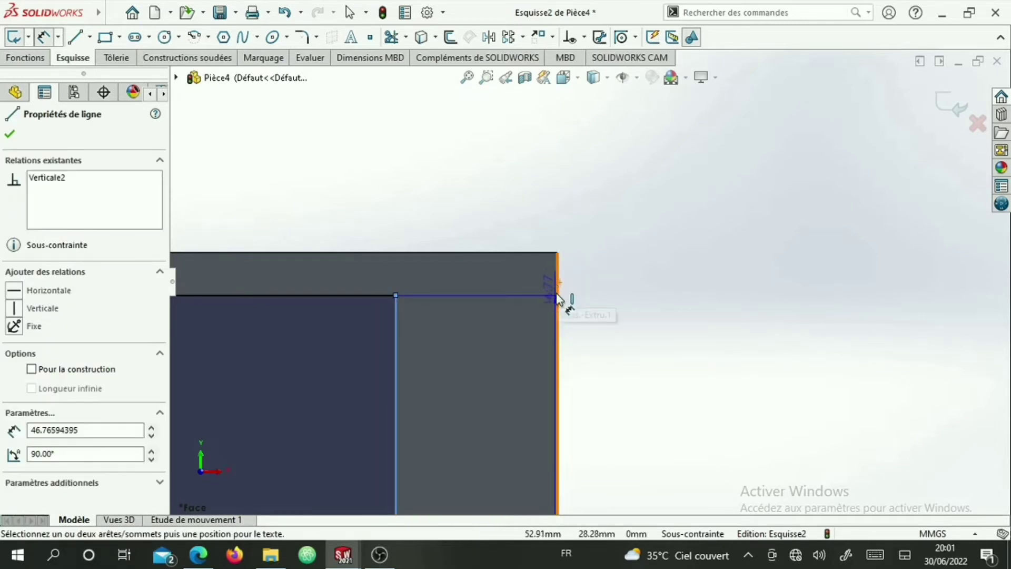
click(557, 253)
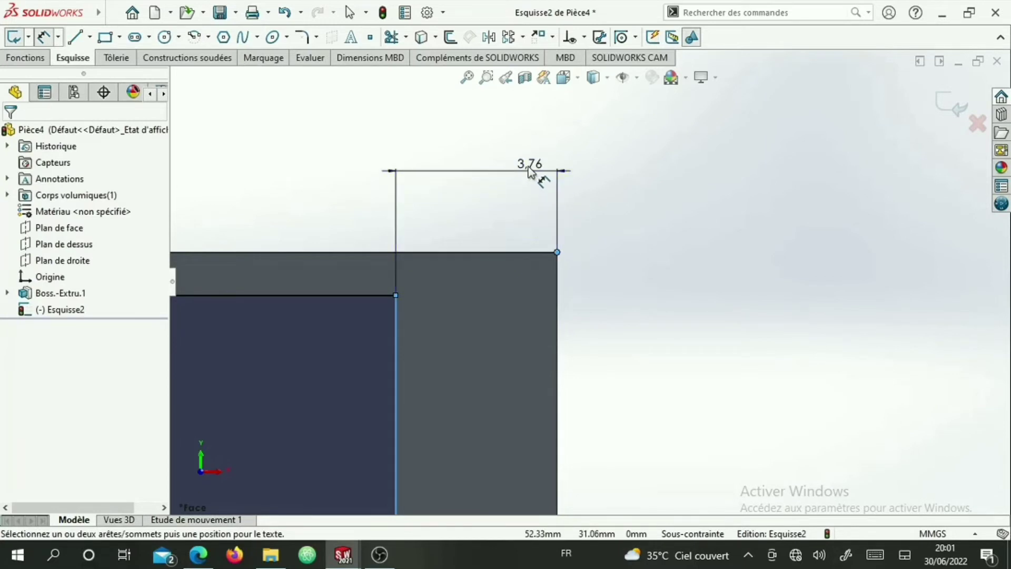
click(529, 168)
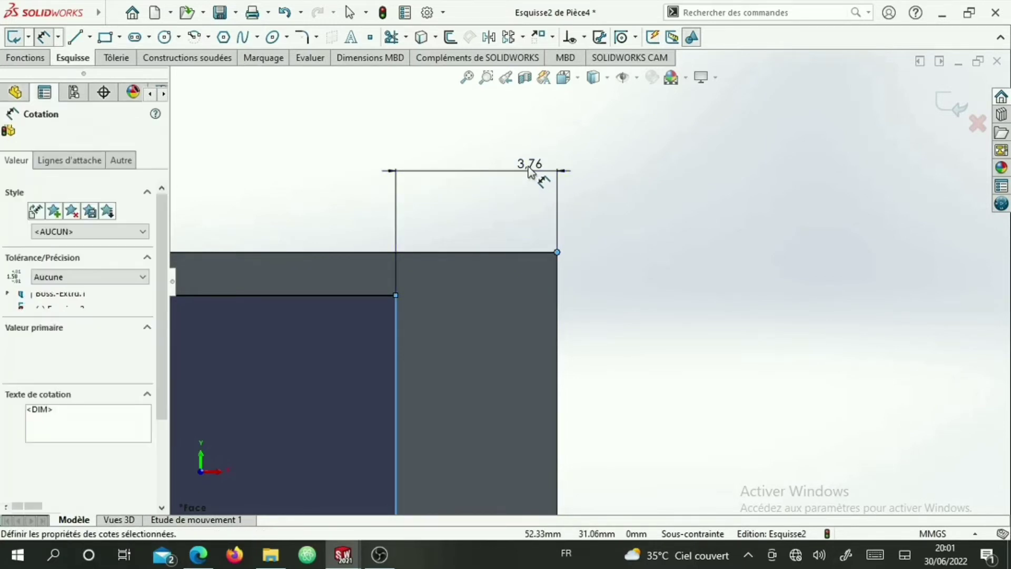
text(1)
key(Return)
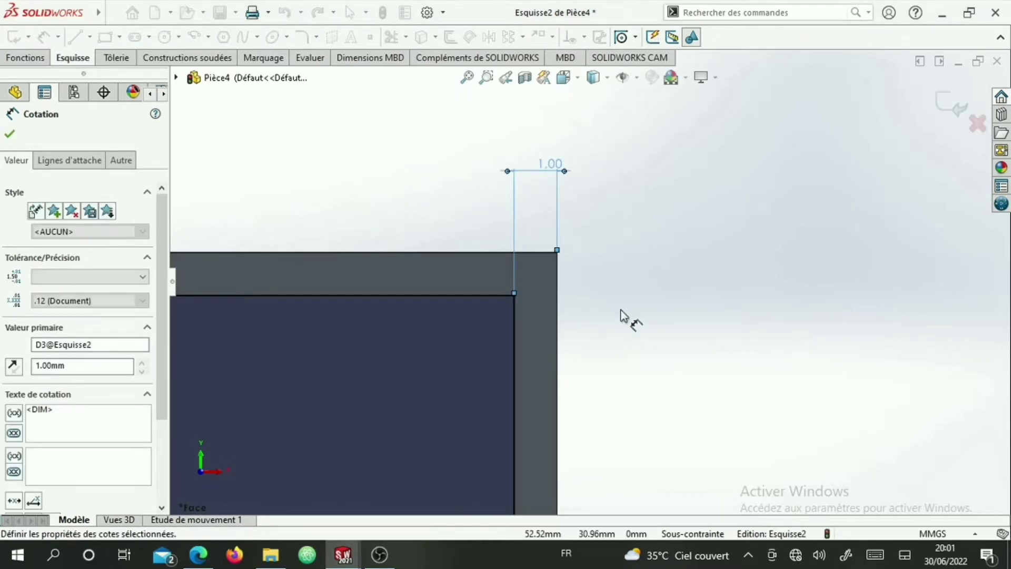
Dimension the gap between the rectangle's lower-right corner and the block's lower edge and set it to 1 mm
scroll(640, 307, up, 5)
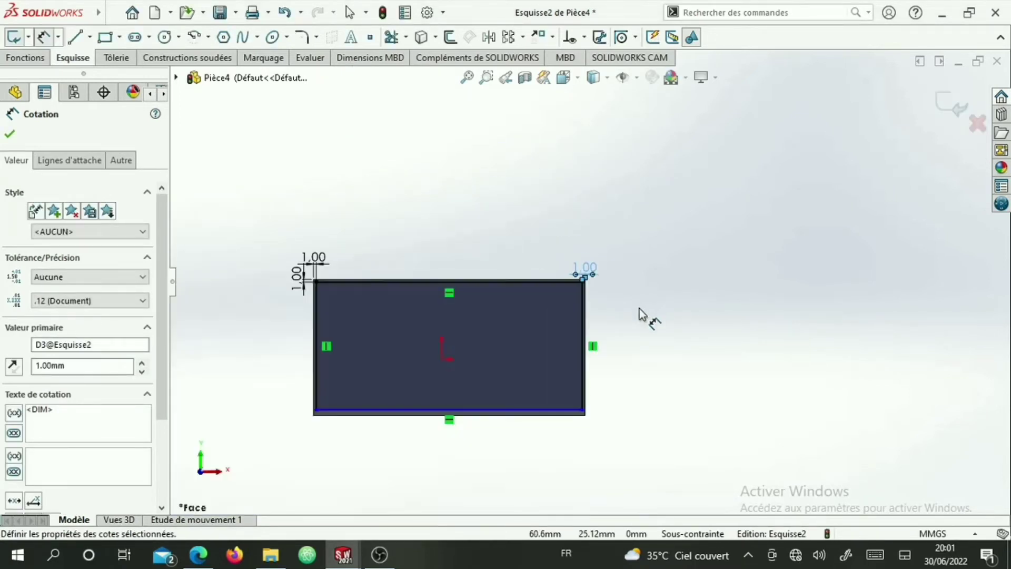
scroll(582, 413, down, 5)
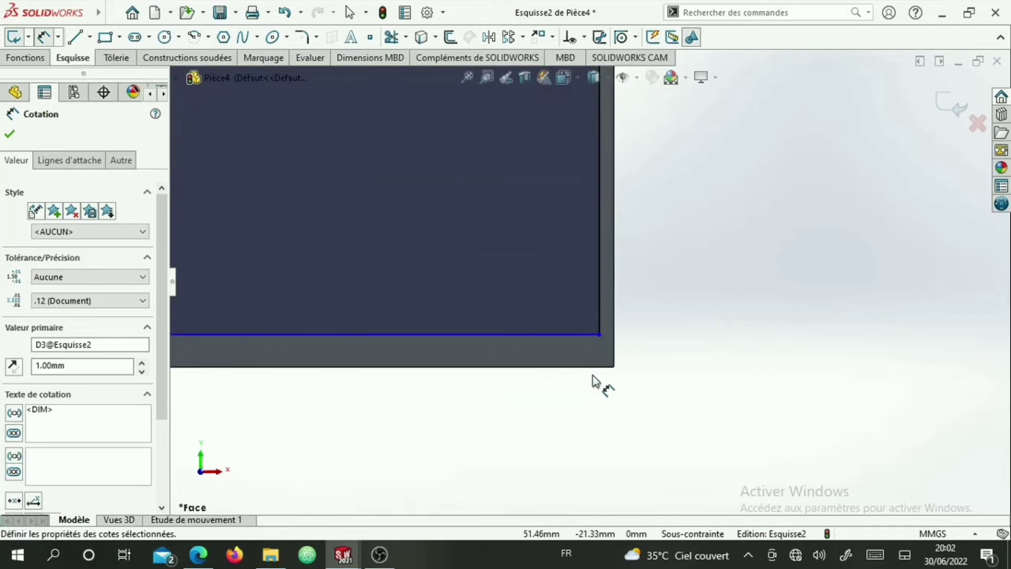
click(599, 366)
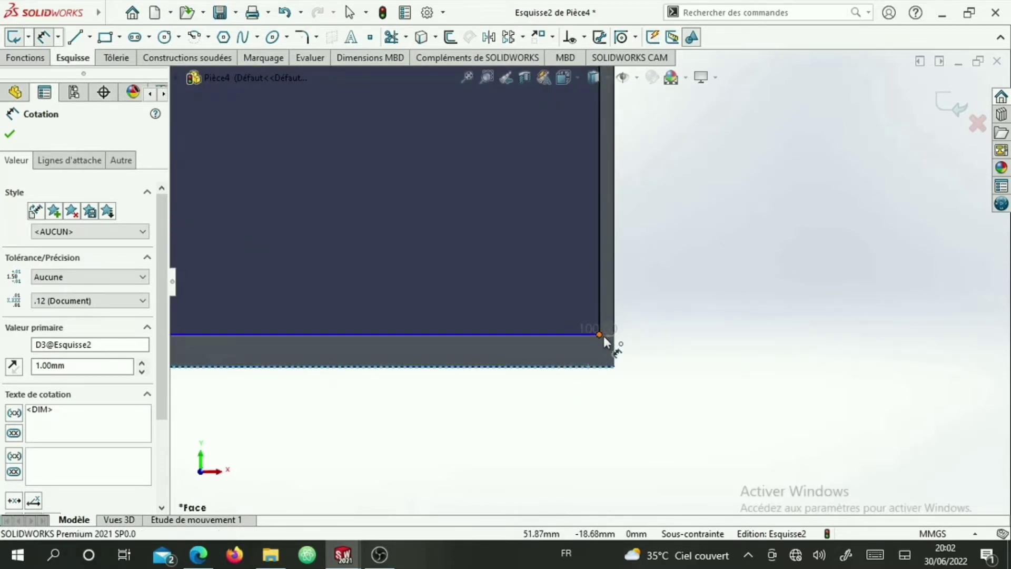
click(637, 334)
key(Escape)
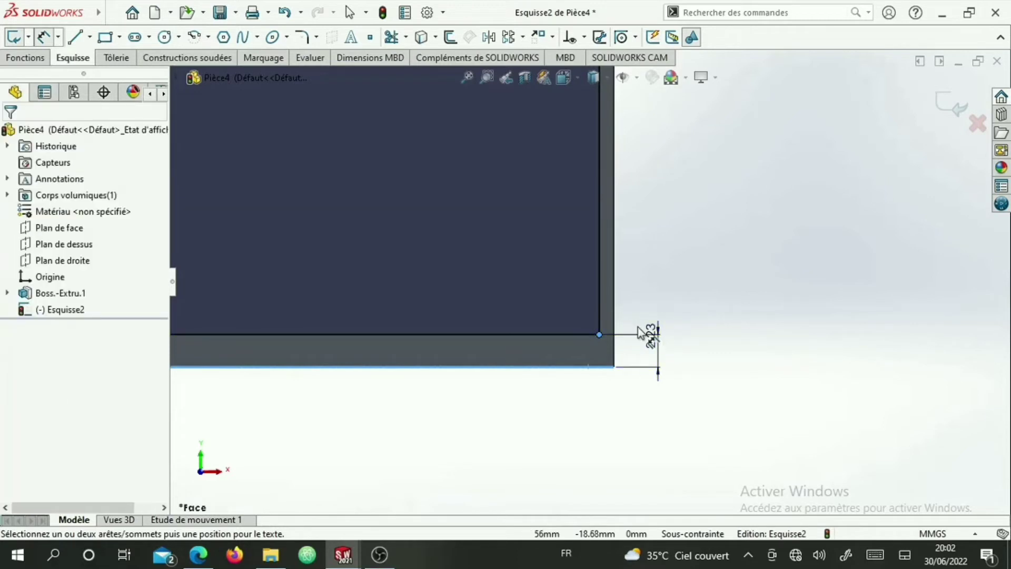
click(638, 327)
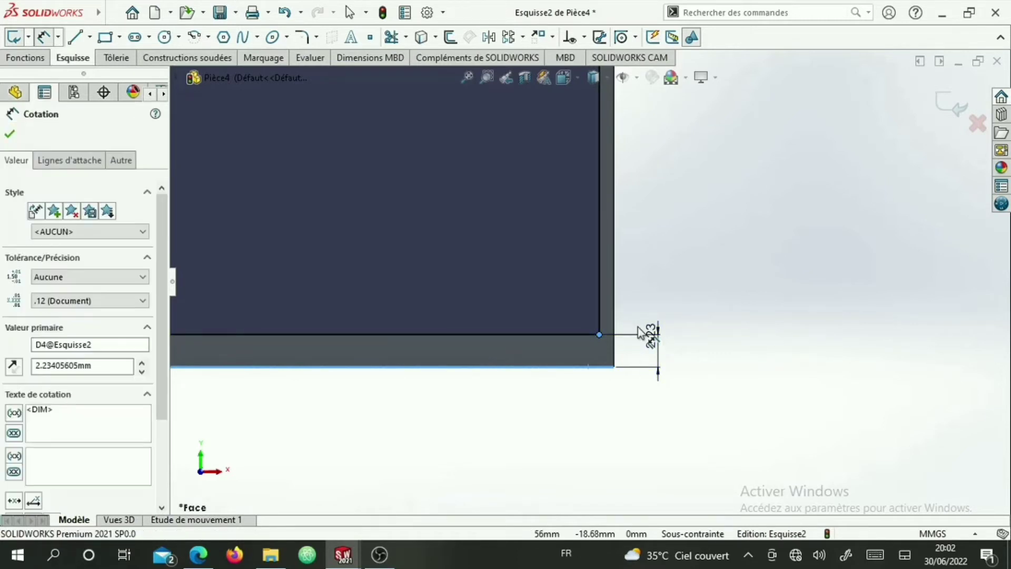
text(1)
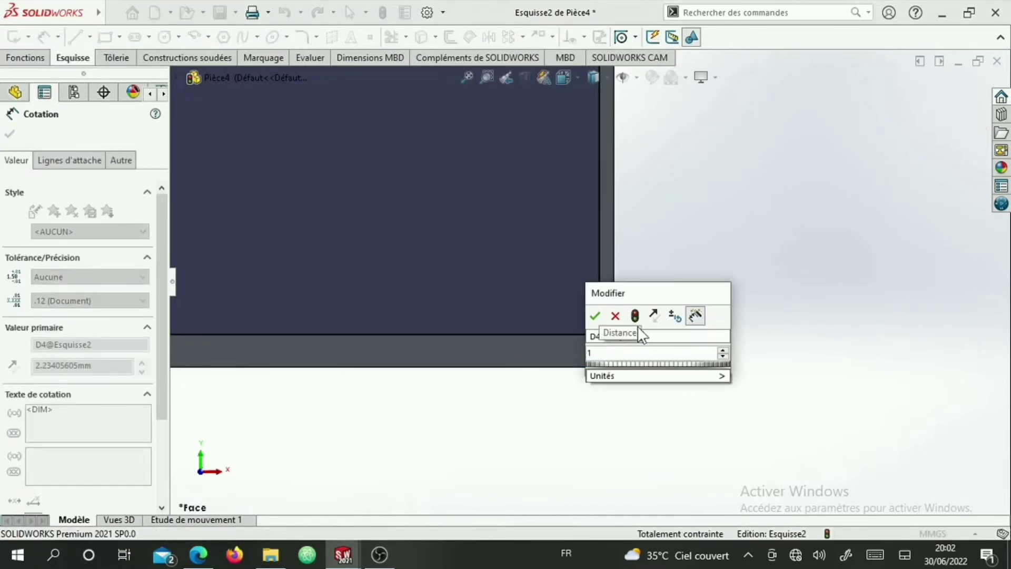
click(595, 317)
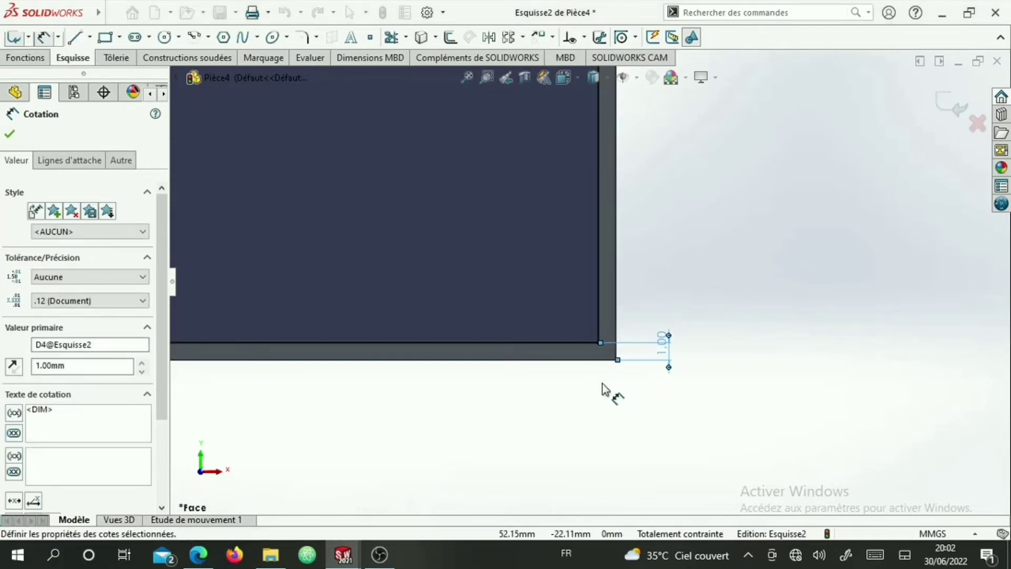
Cut-extrude the inner rectangle 24 mm deep into the block to hollow out the cabinet body
scroll(599, 363, up, 3)
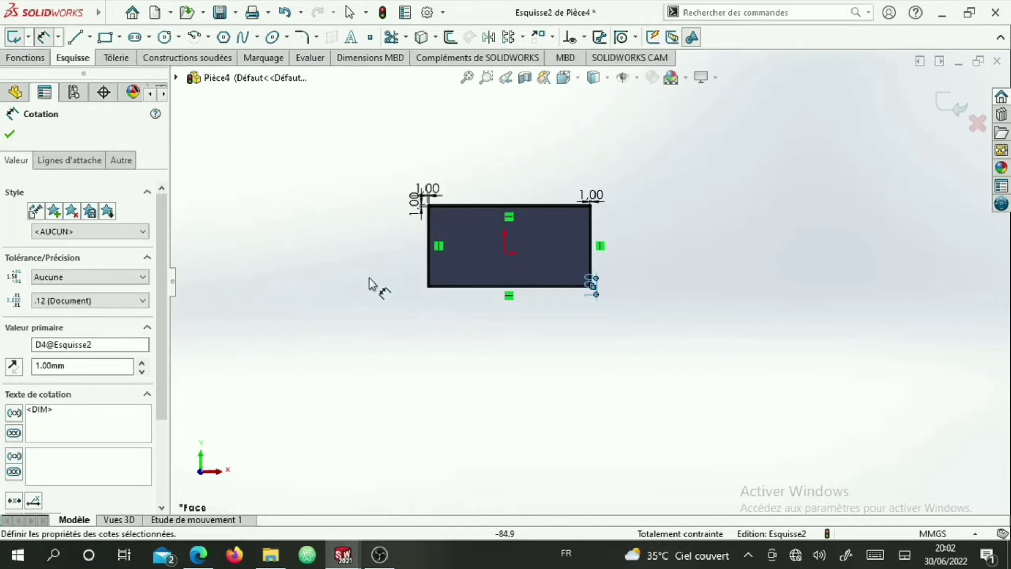
scroll(375, 287, down, 8)
scroll(581, 336, down, 4)
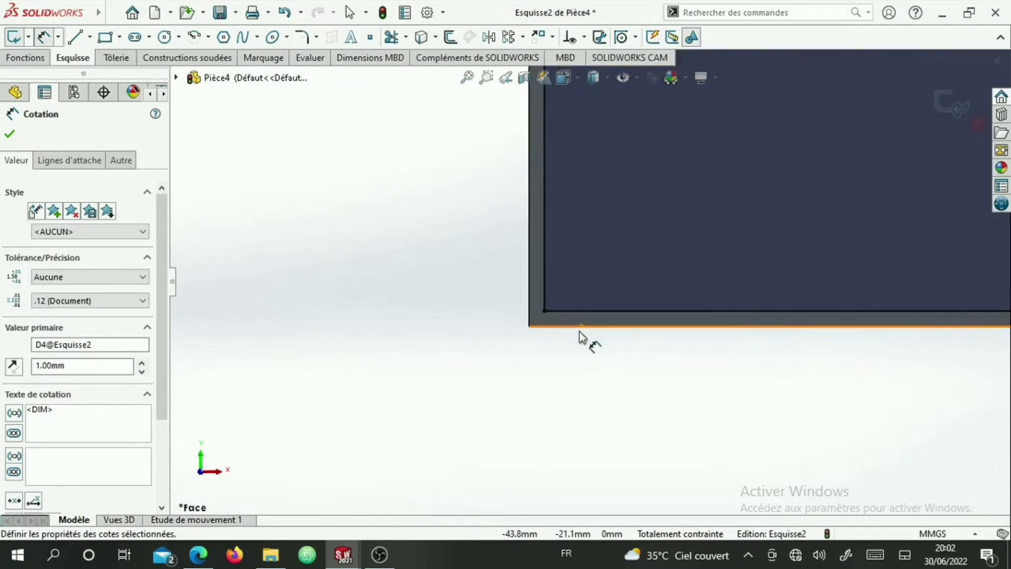
click(8, 129)
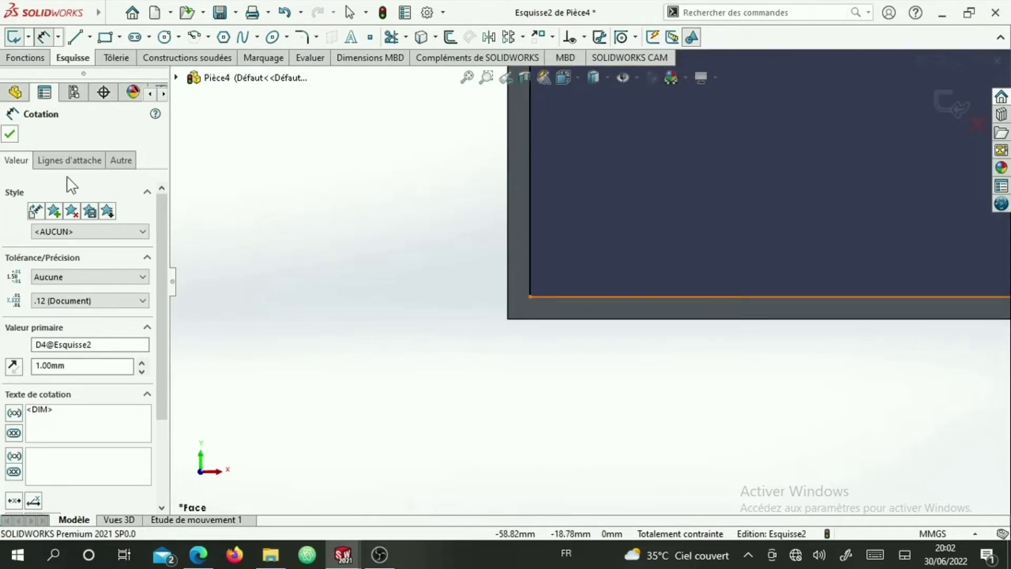
click(40, 52)
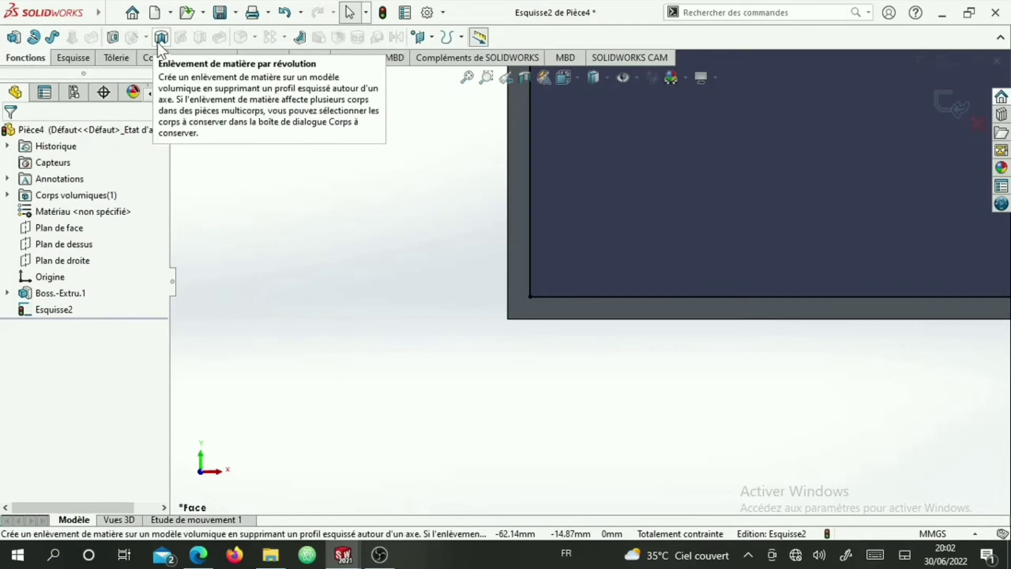
click(112, 38)
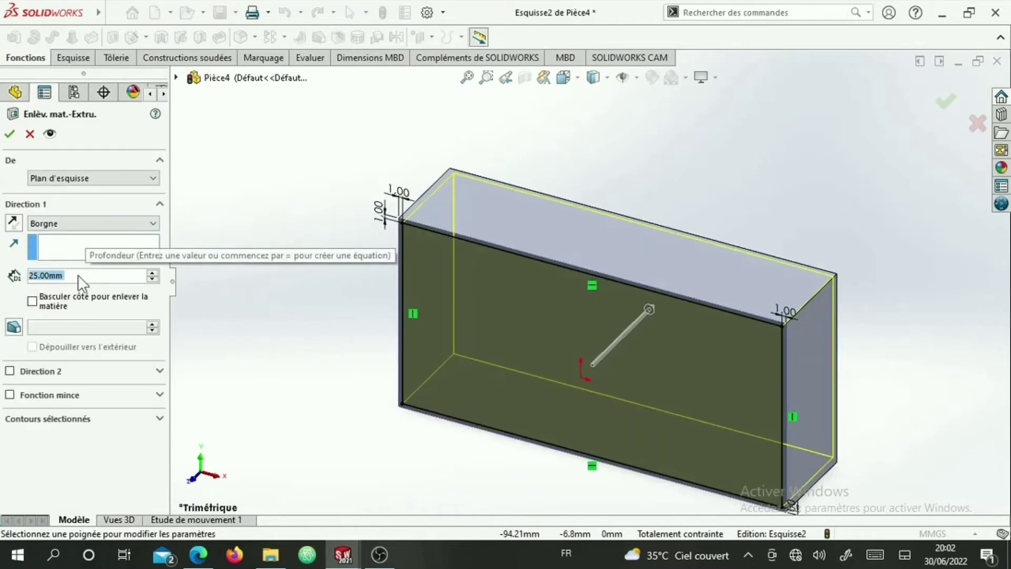
text(24)
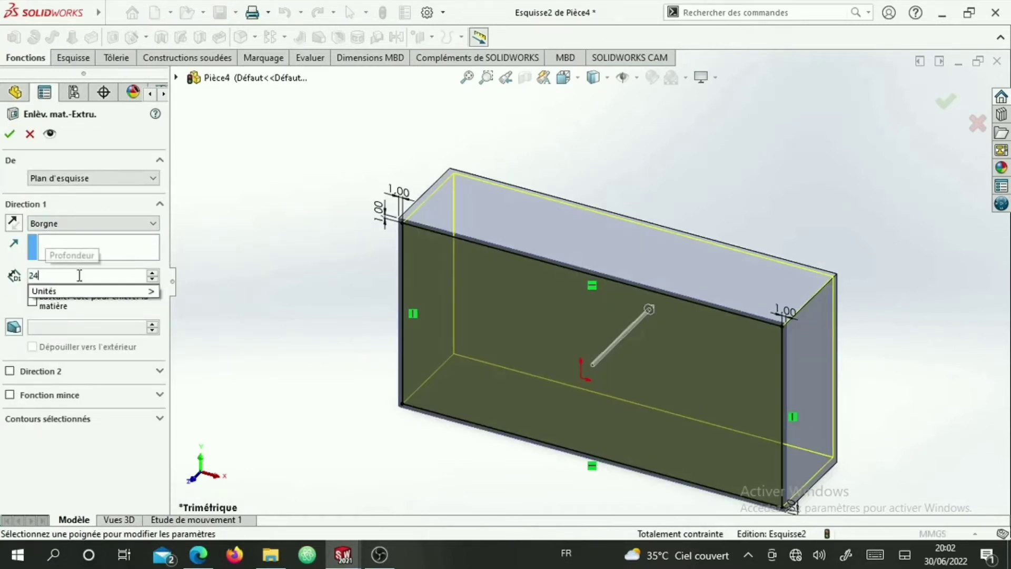
key(Return)
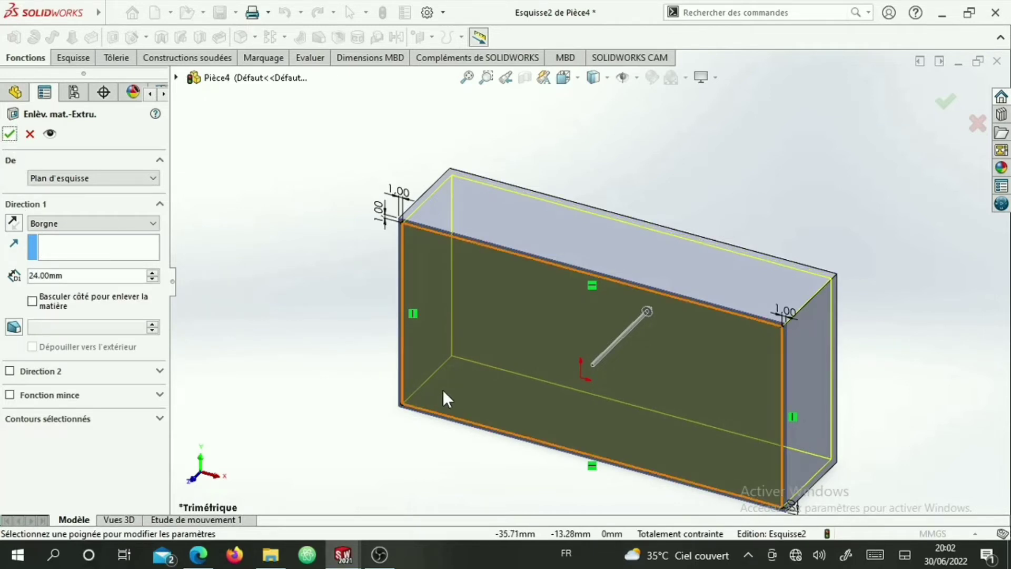
click(10, 134)
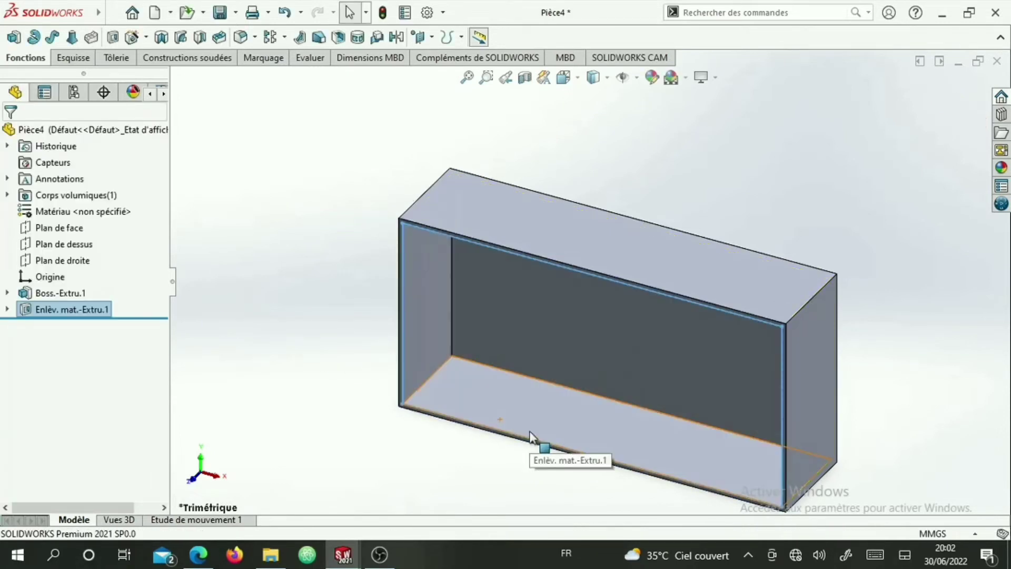
middle_drag(530, 433, 679, 417)
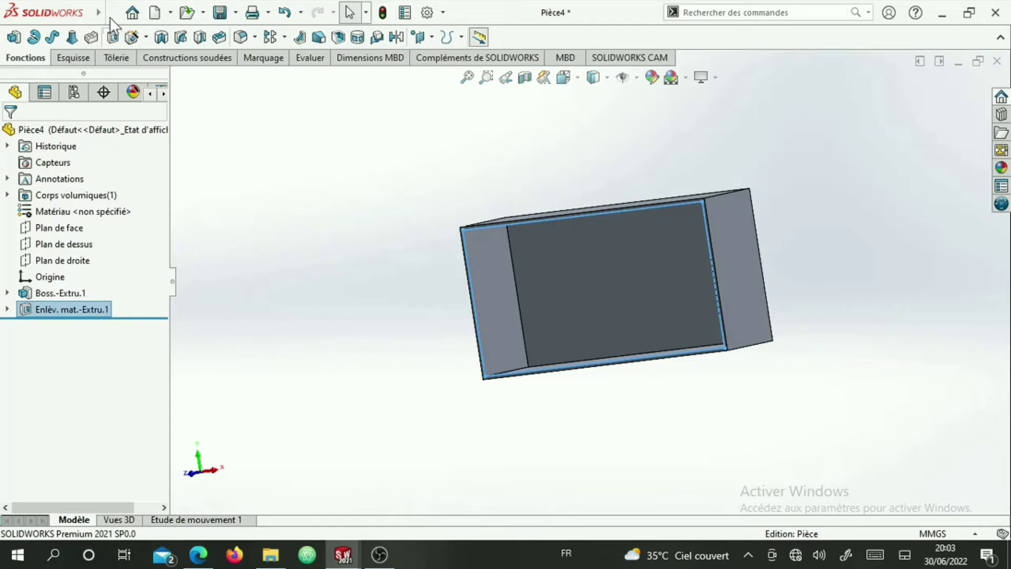
Save the cabinet body part as Pièce4 in the SOLIDWork folder on the desktop (Bureau)
click(232, 14)
click(241, 44)
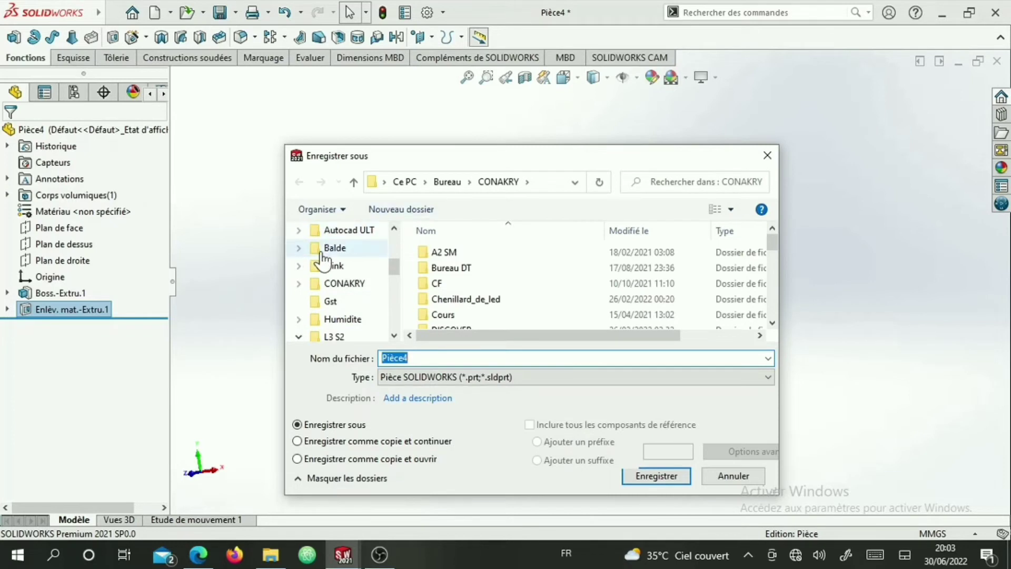
scroll(326, 263, down, 2)
scroll(324, 287, up, 1)
scroll(324, 285, up, 2)
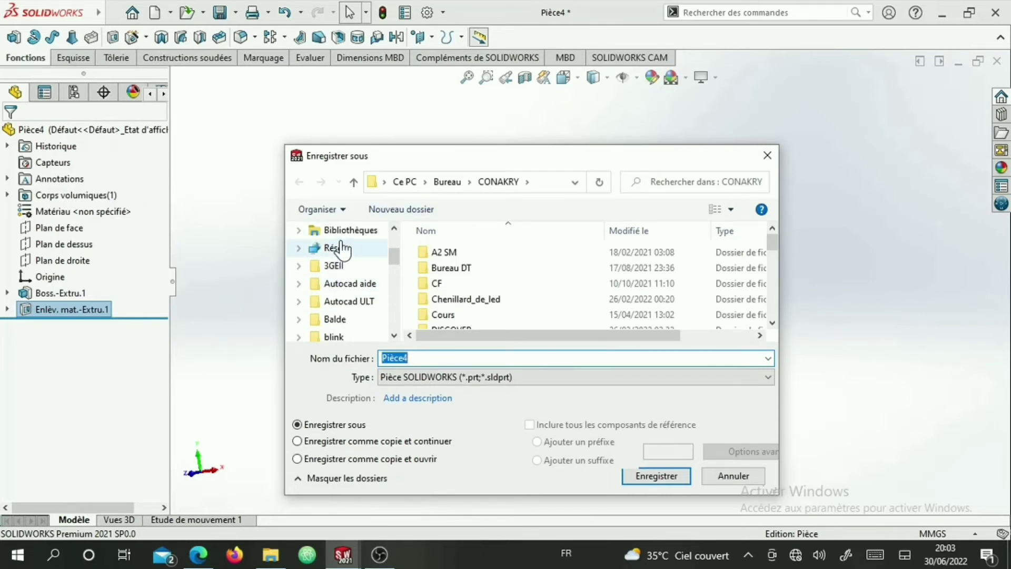
scroll(345, 270, up, 1)
scroll(346, 272, up, 2)
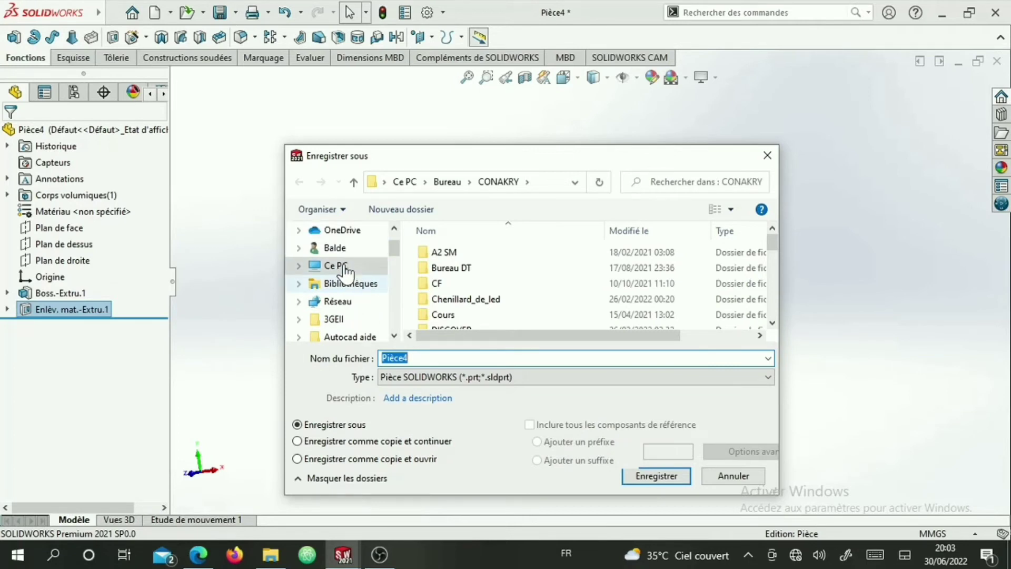
click(343, 262)
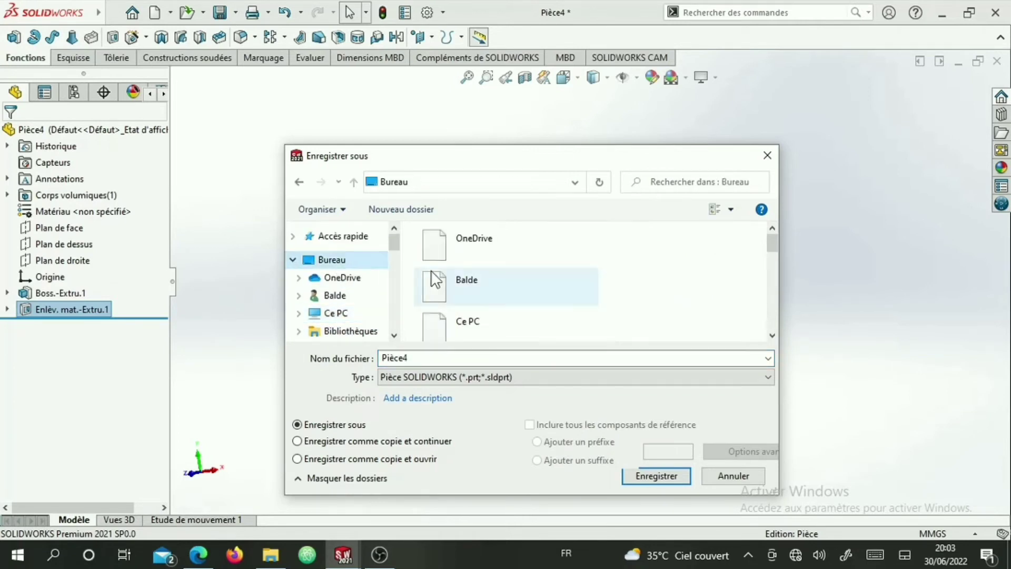
scroll(489, 268, down, 3)
scroll(497, 274, down, 6)
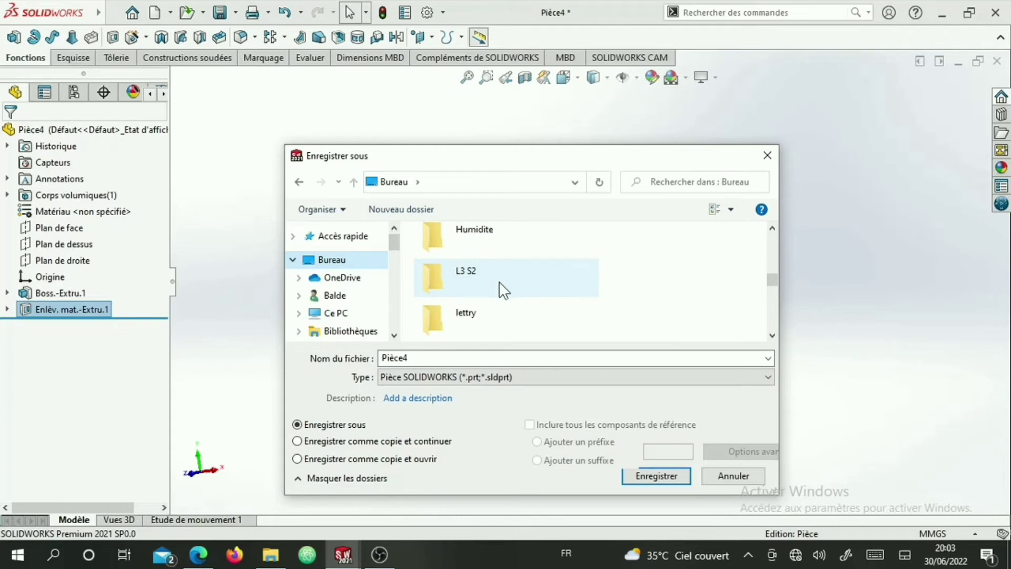
scroll(503, 288, down, 4)
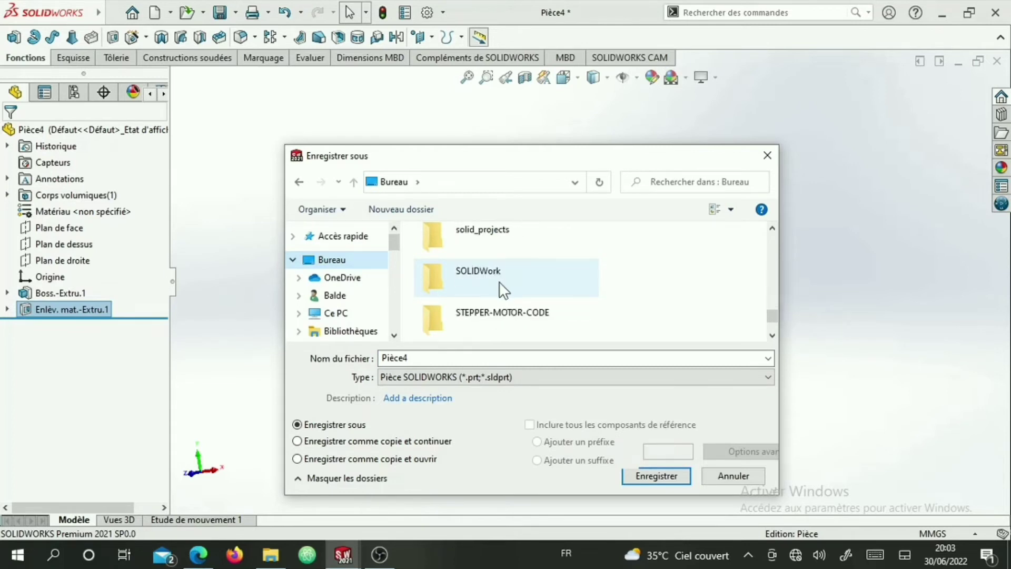
click(500, 284)
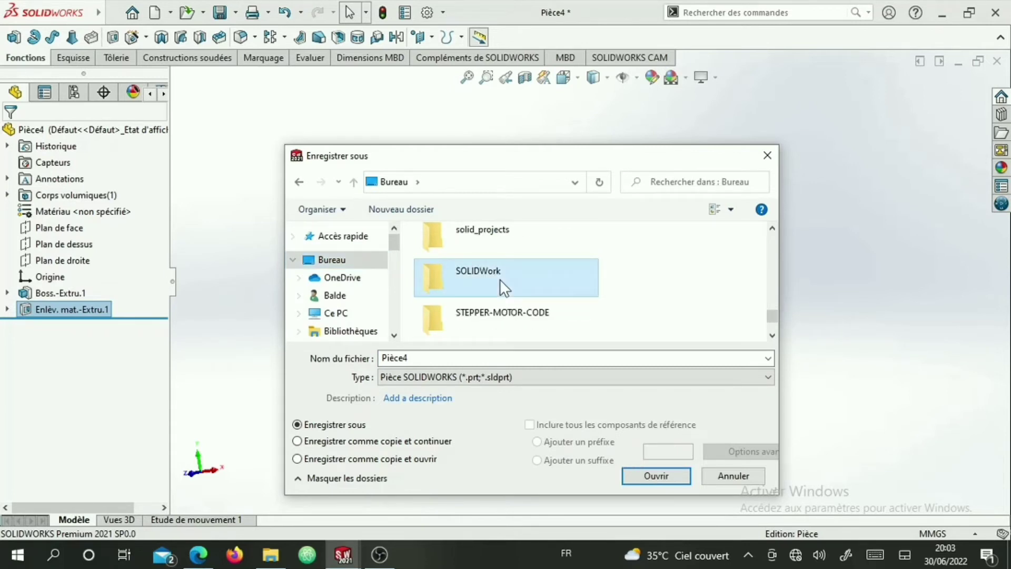
double_click(501, 279)
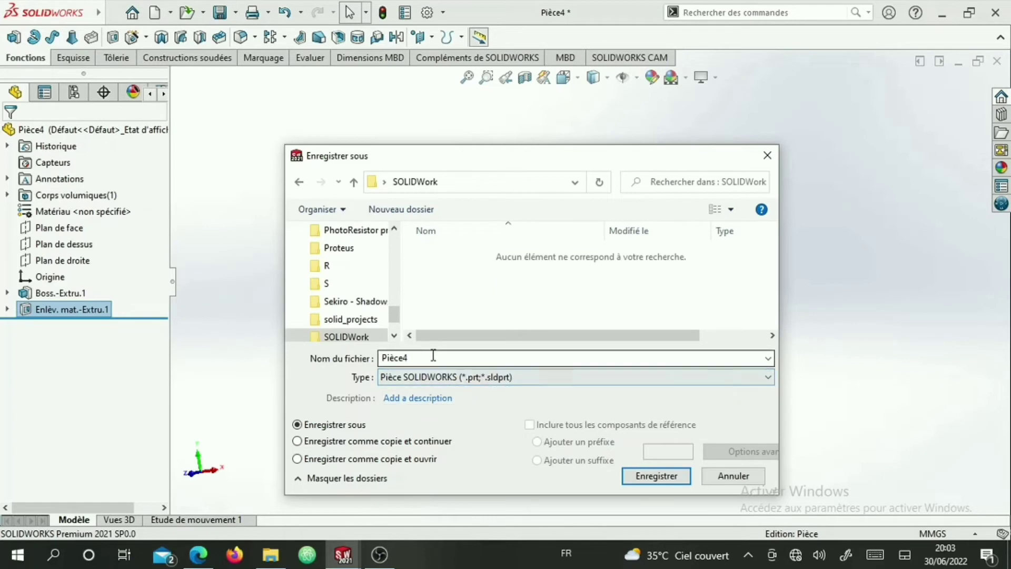
click(634, 475)
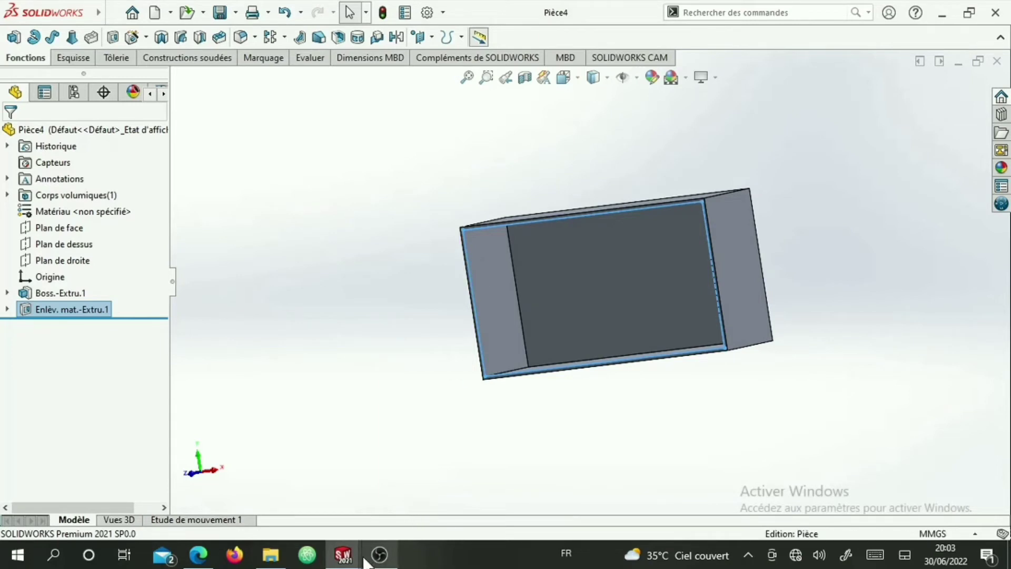
Switch to the porte1 door part and save it under the same name in the desktop's SOLIDWork folder
mouse_move(345, 563)
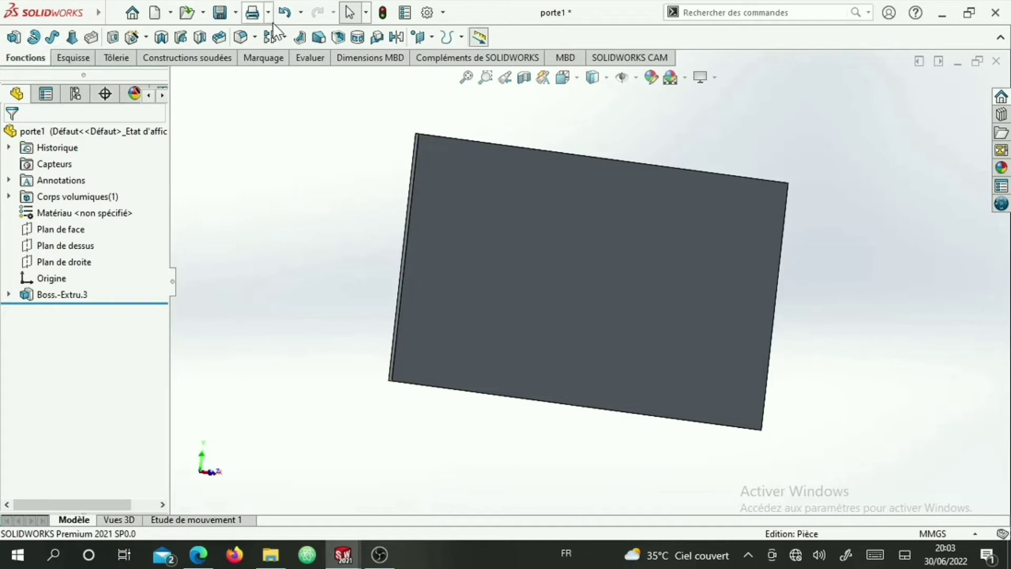
click(235, 12)
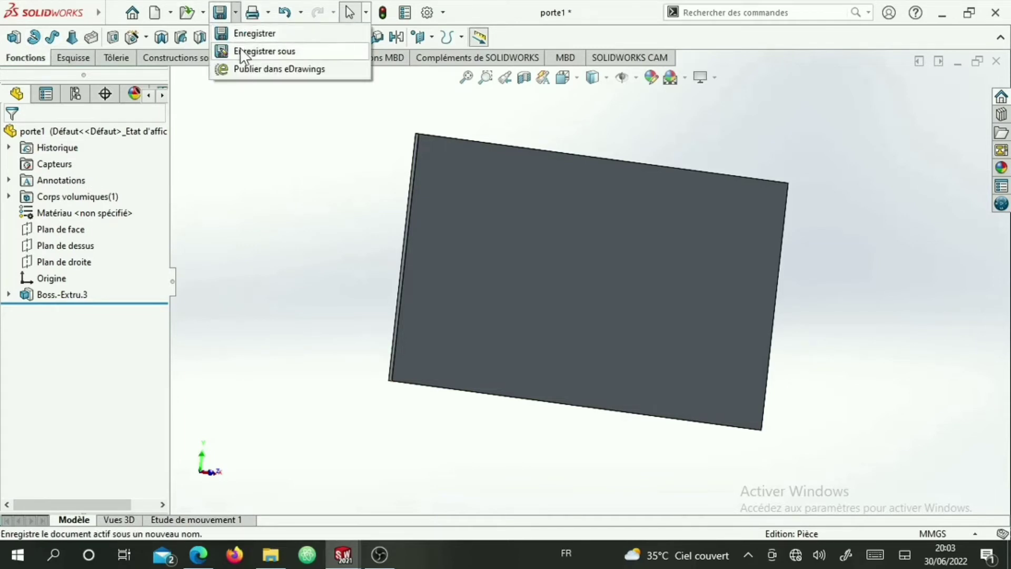
click(238, 51)
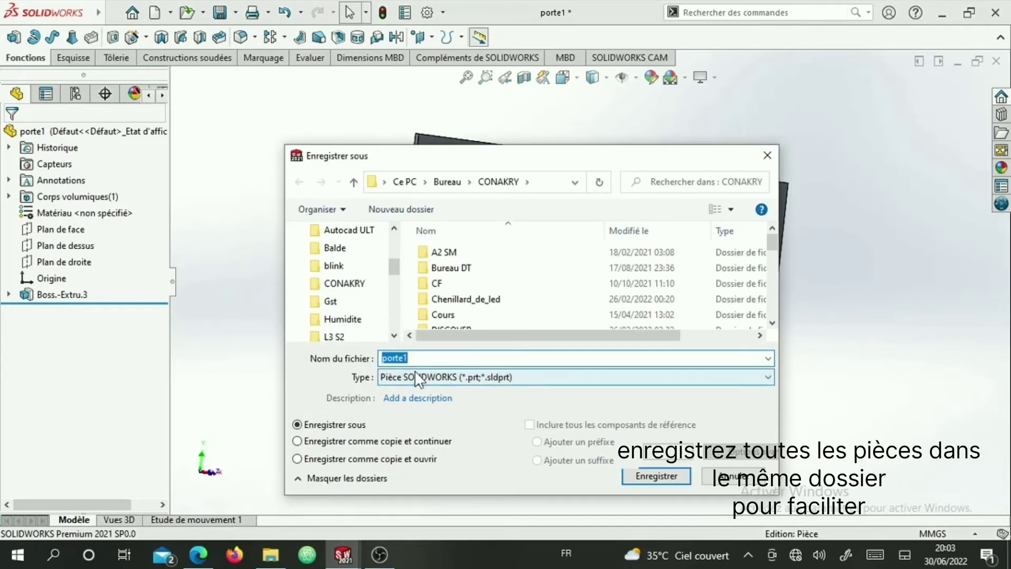
scroll(337, 255, up, 5)
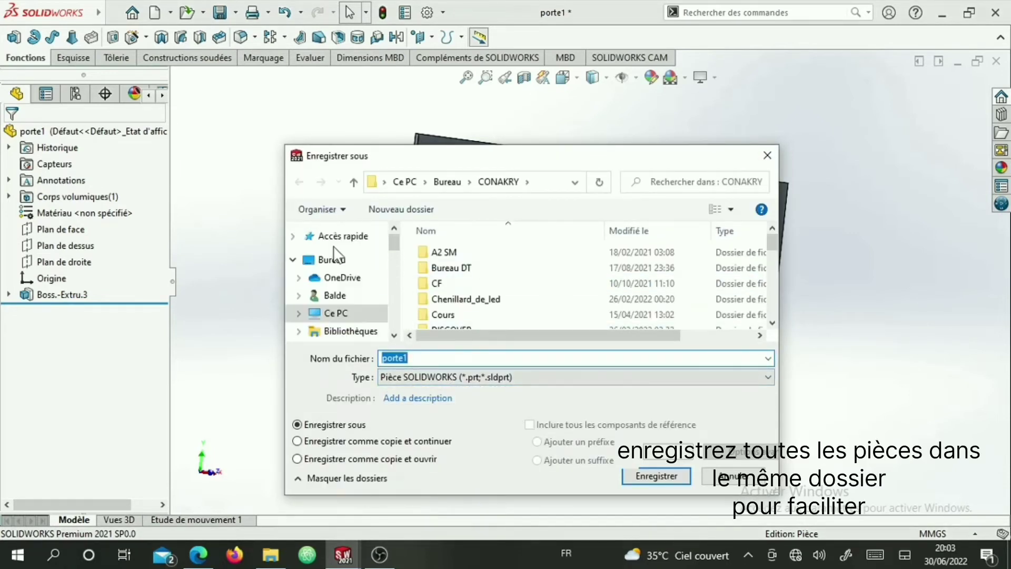
click(337, 258)
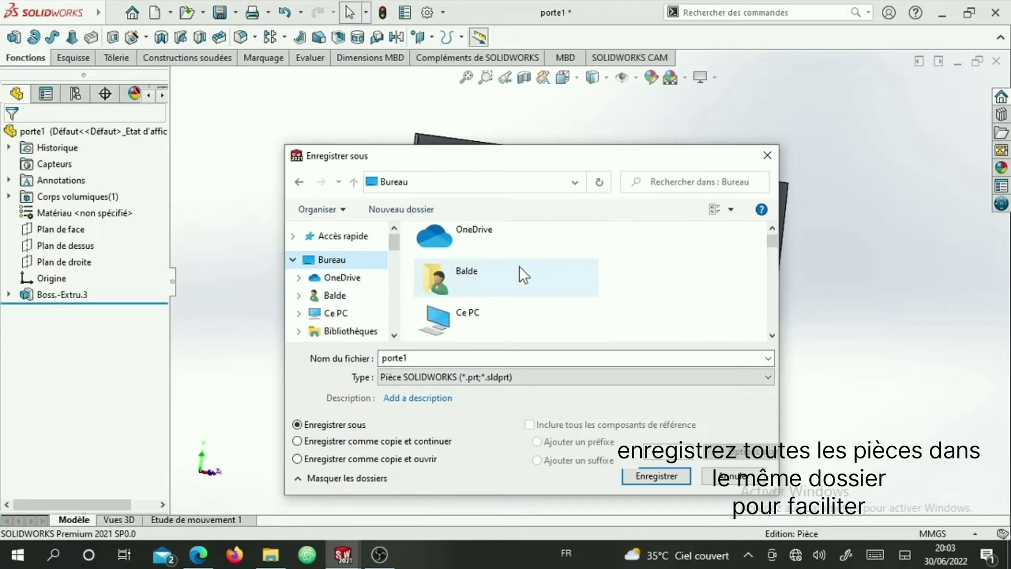
scroll(521, 273, down, 10)
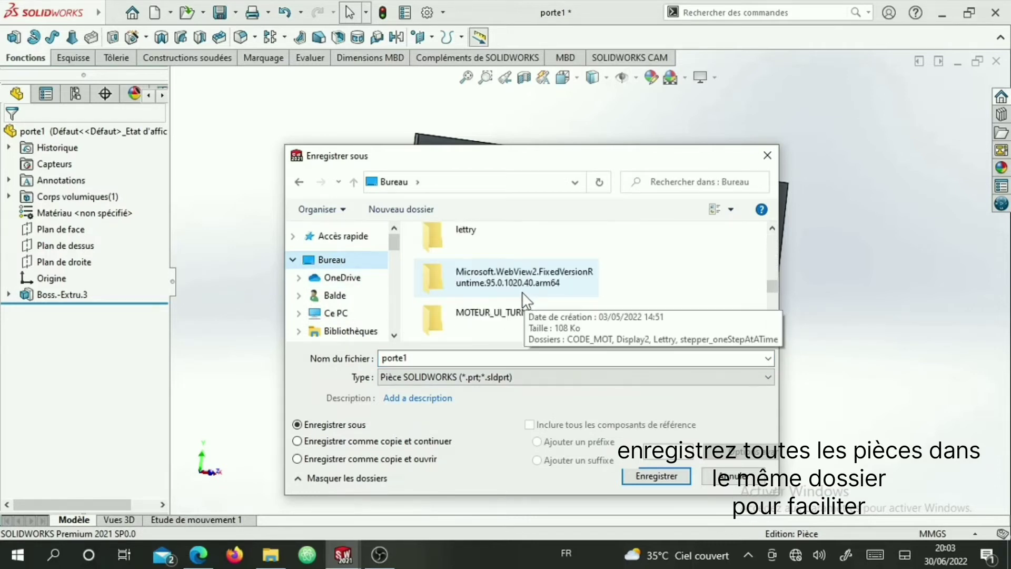
scroll(524, 301, down, 8)
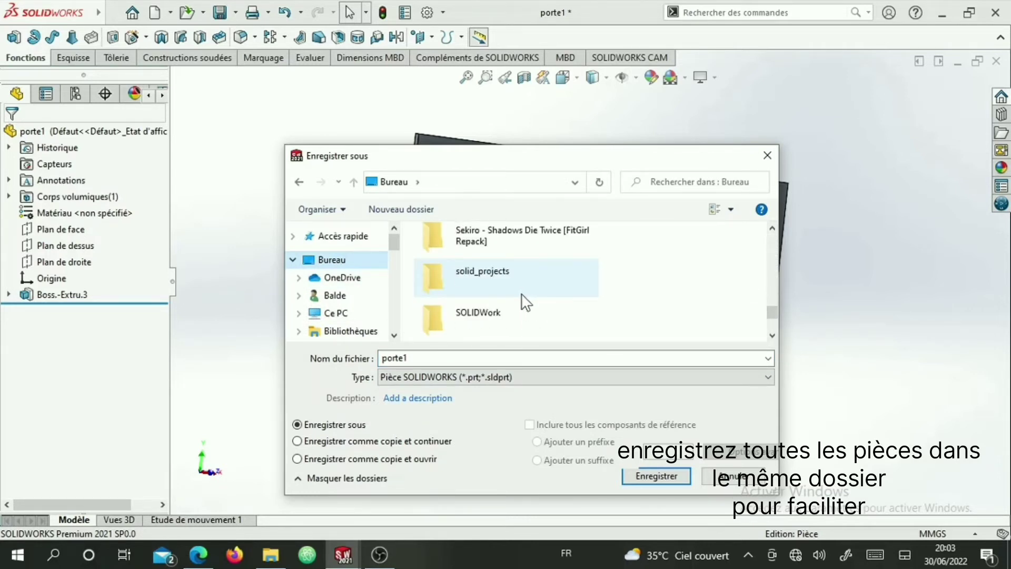
scroll(525, 301, down, 1)
click(493, 236)
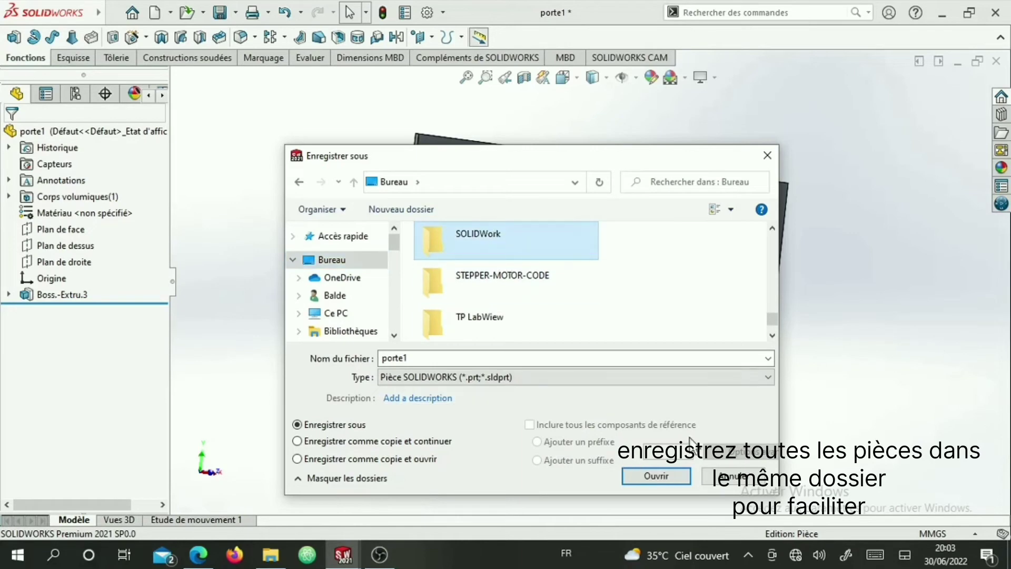
click(672, 479)
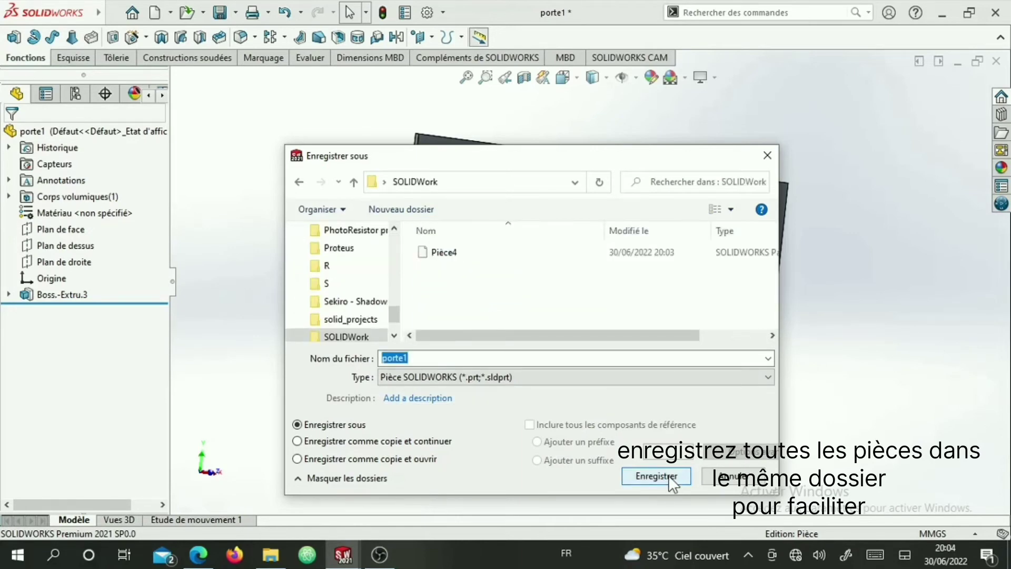
click(668, 475)
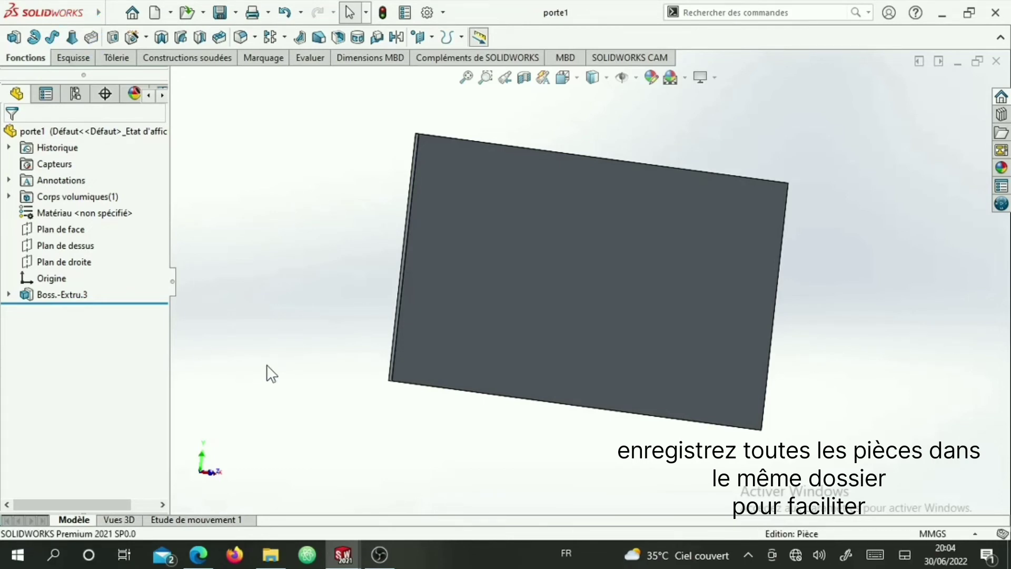
Create a new assembly document (Assemblage)
click(97, 16)
click(131, 36)
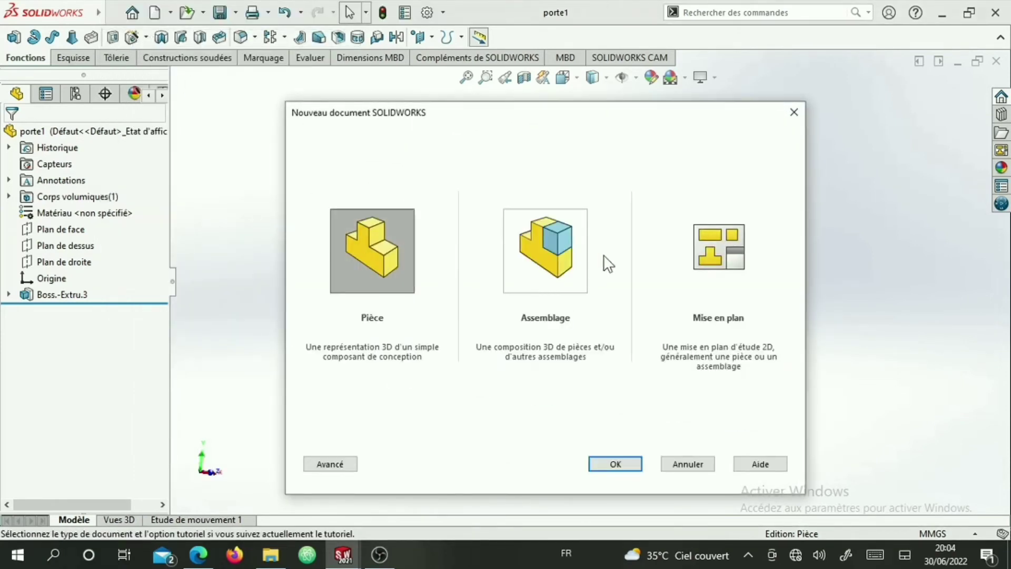
click(525, 246)
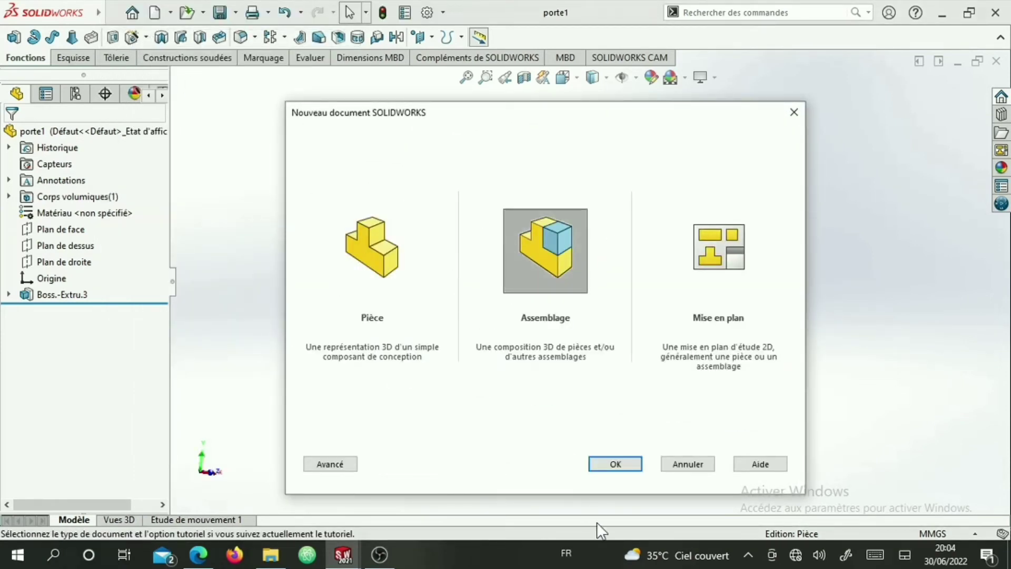
click(598, 462)
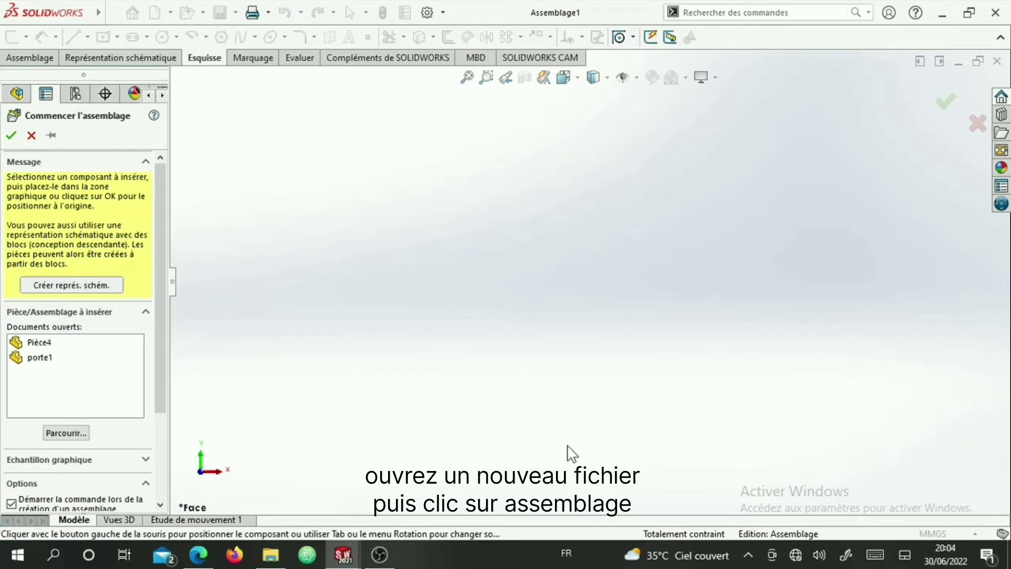
Choose the Pièce4 and porte1 parts from the SOLIDWork folder as the components to insert into the assembly
click(53, 345)
ctrl+click(39, 359)
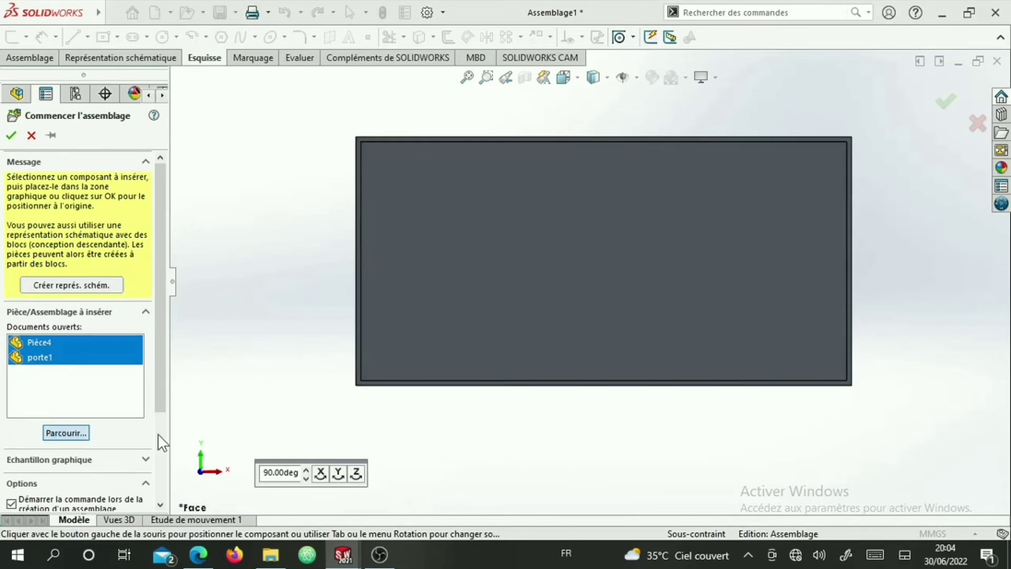
click(63, 431)
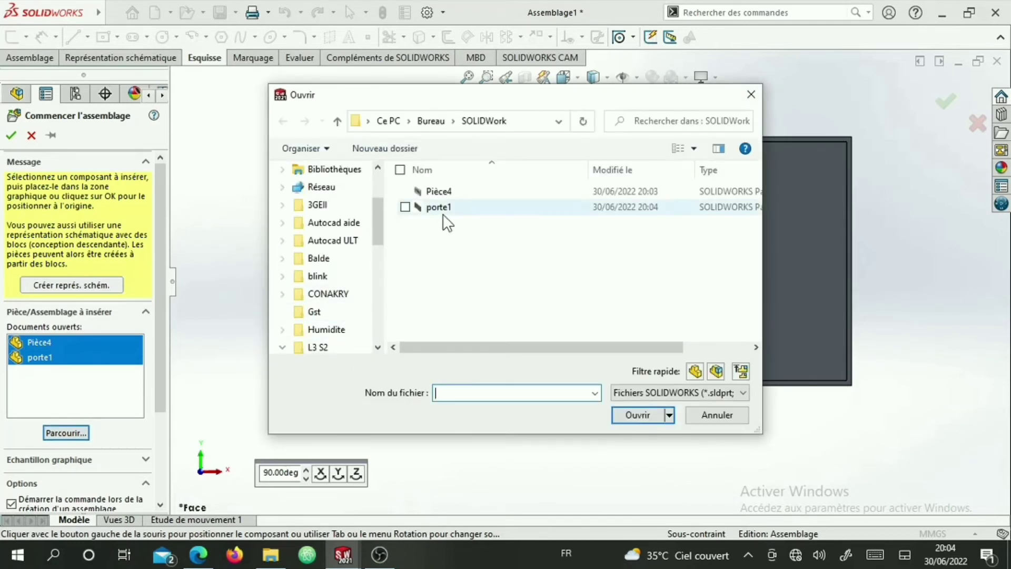
click(449, 207)
ctrl+click(450, 194)
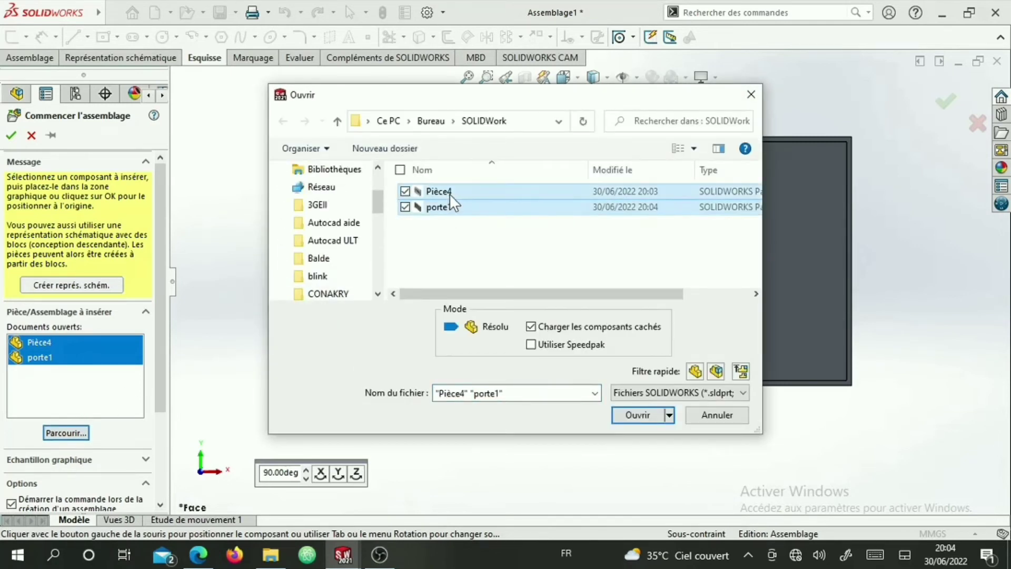
click(633, 421)
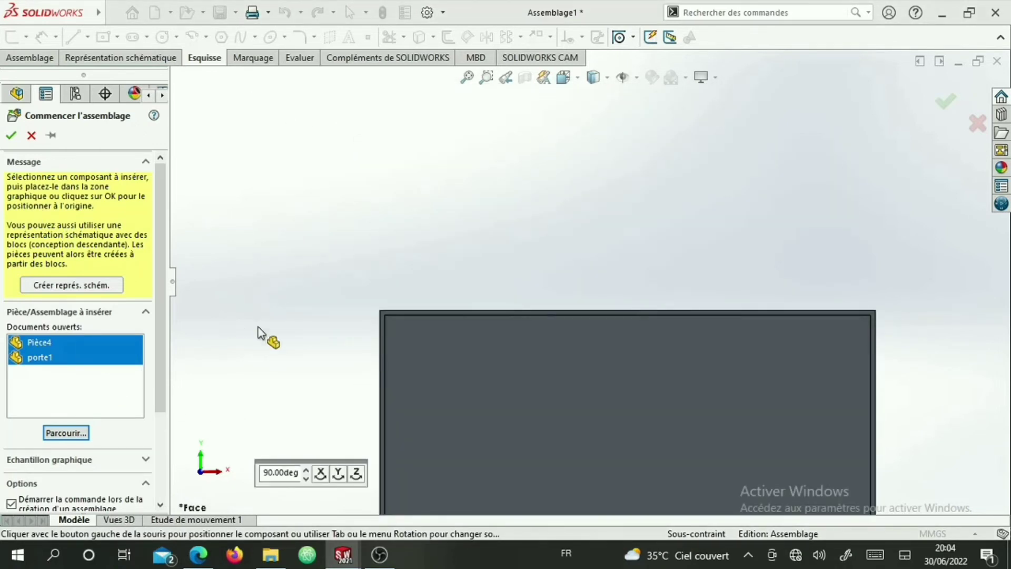
Place the Pièce4 cabinet body in the assembly and the porte1 door to its lower right, partly overlapping it
scroll(557, 367, up, 3)
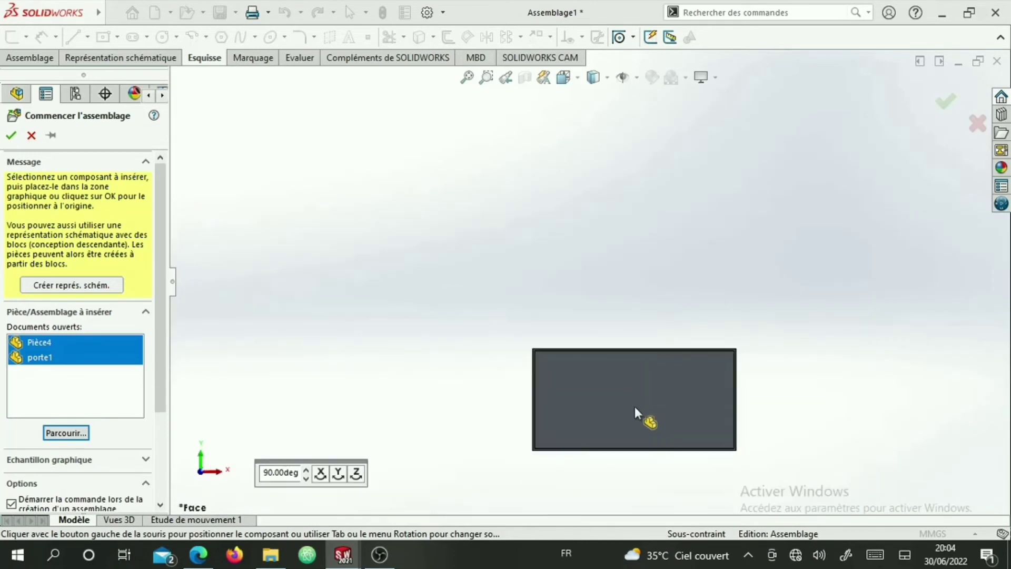
click(432, 279)
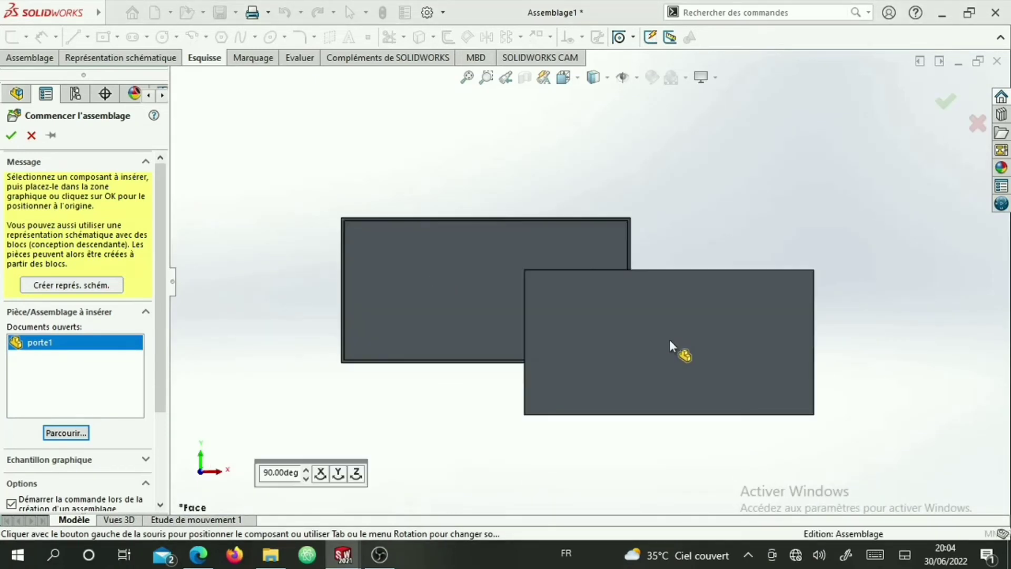
click(800, 419)
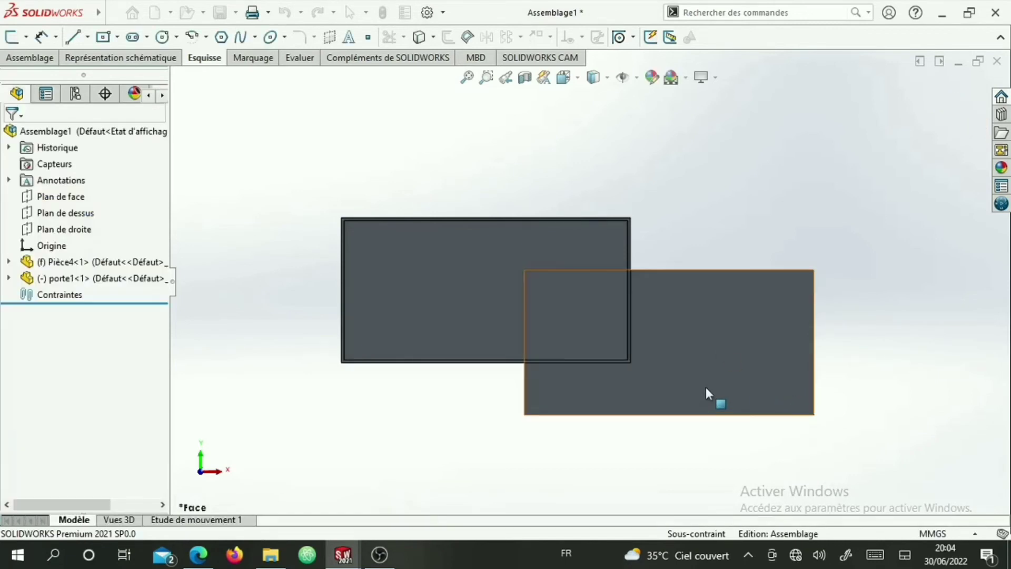
Move the porte1 door farther to the lower right, clear of the cabinet body
click(716, 347)
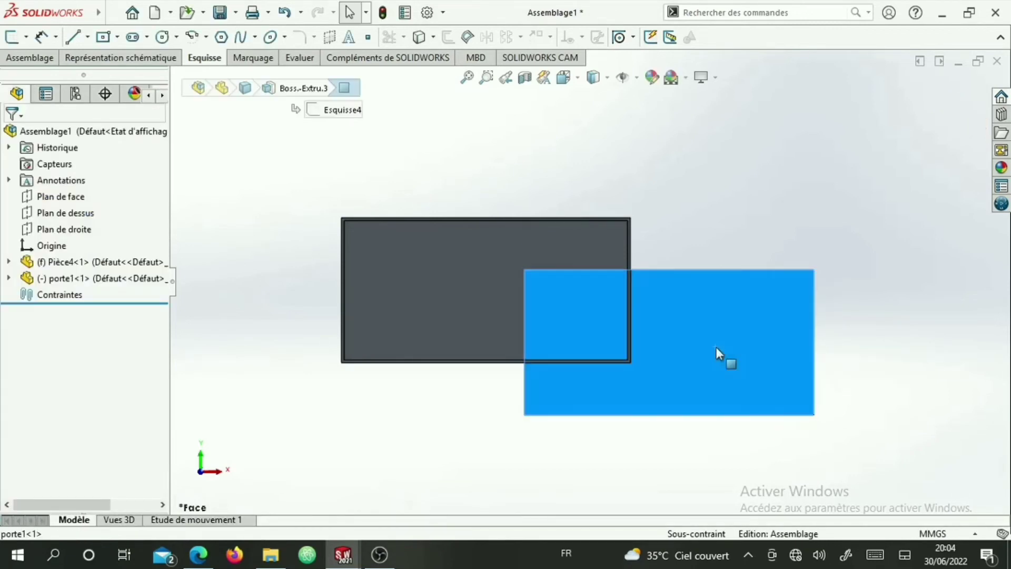
mouse_move(715, 346)
mouse_down()
mouse_move(737, 399)
mouse_move(825, 418)
mouse_move(840, 442)
mouse_move(829, 416)
mouse_up()
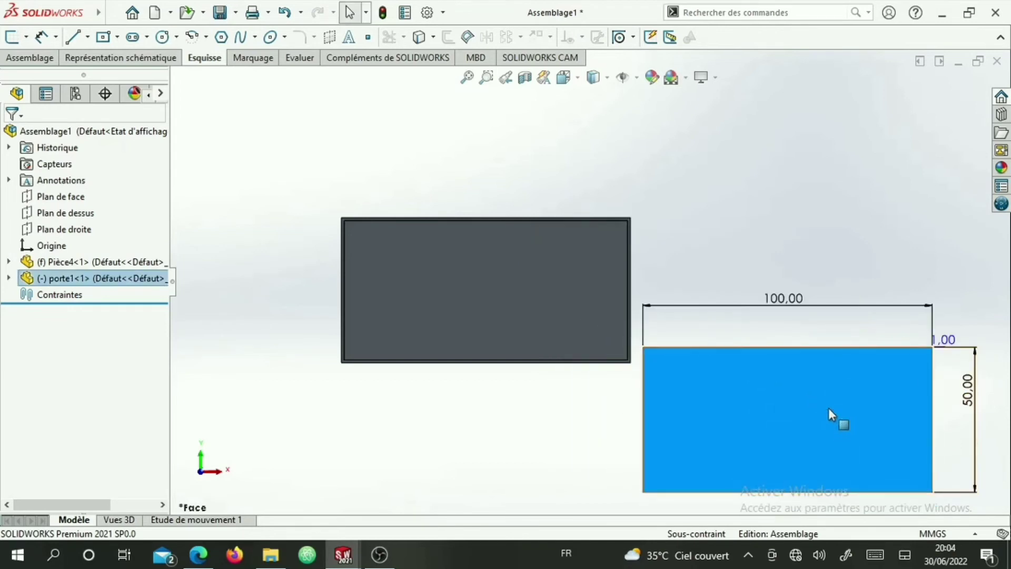
click(773, 204)
scroll(590, 403, down, 2)
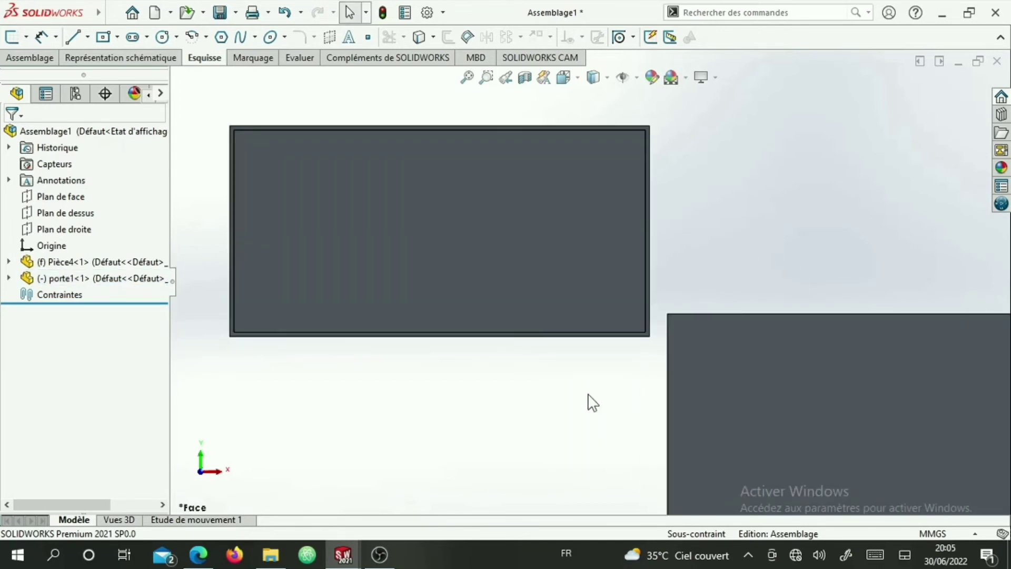
scroll(590, 403, up, 4)
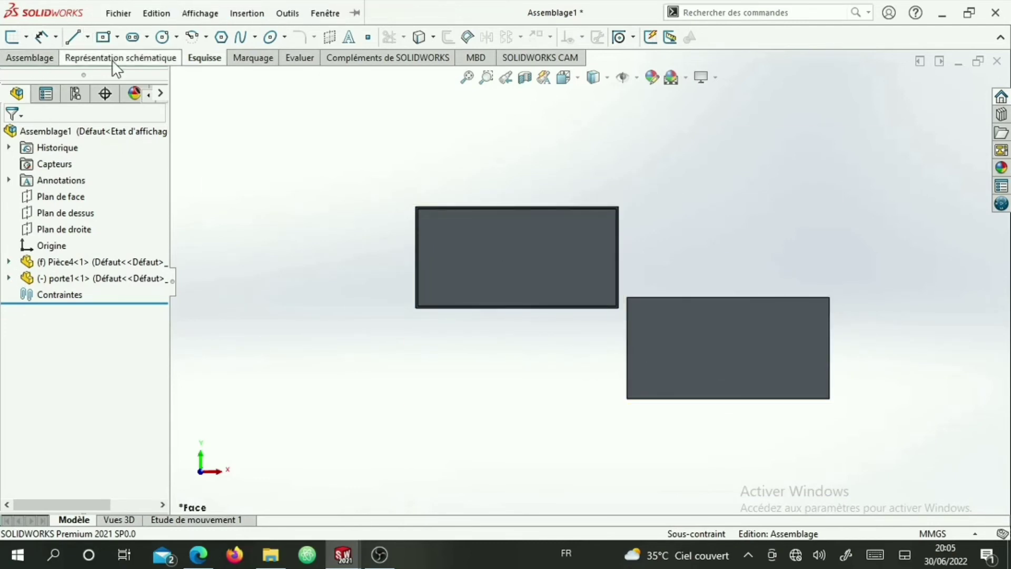
Add a coincident mate between the cabinet body's right outer vertical edge and the porte1 door's left vertical edge
click(29, 58)
click(60, 35)
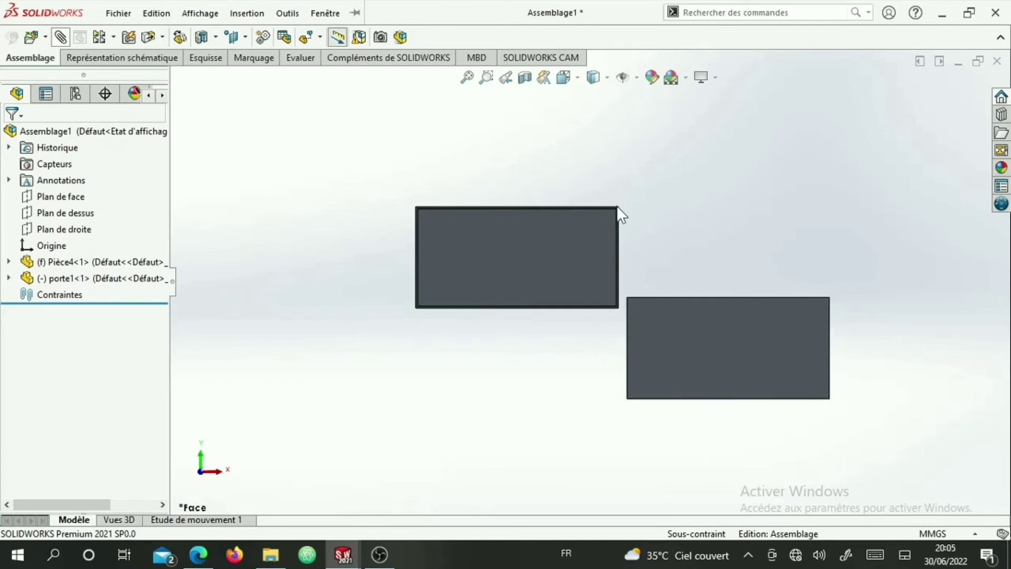
scroll(759, 279, down, 8)
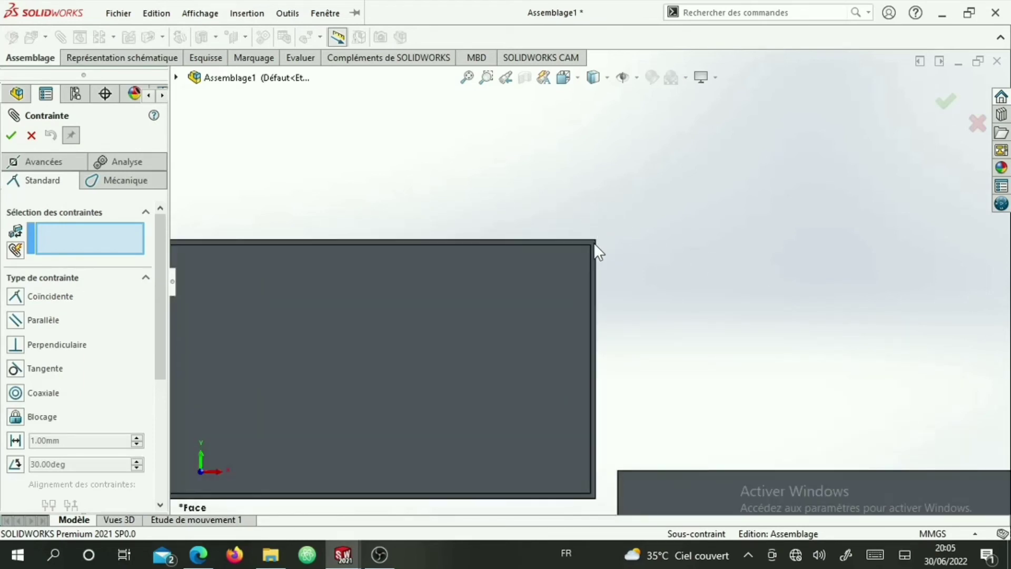
scroll(593, 242, down, 7)
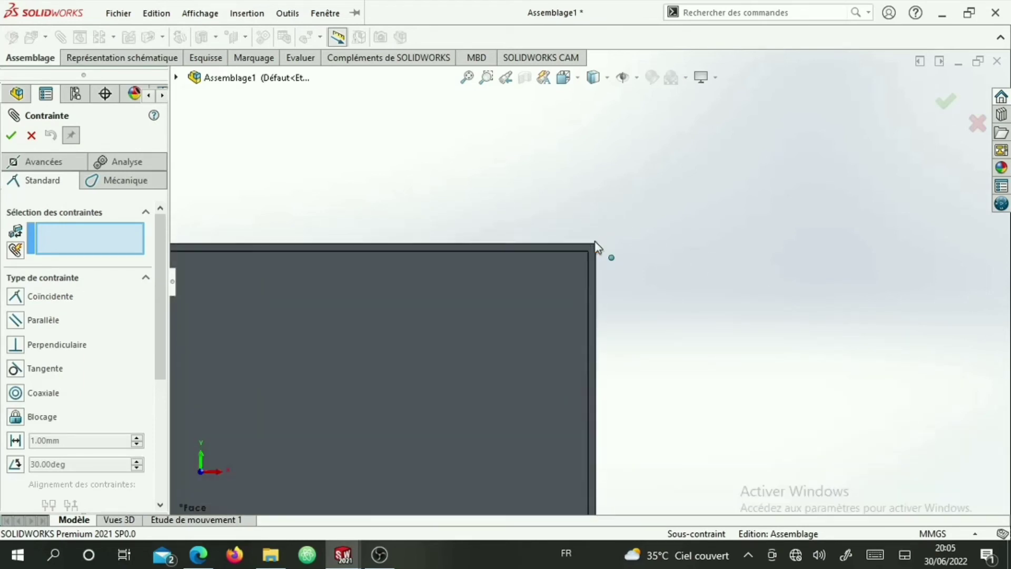
click(599, 287)
scroll(624, 348, down, 5)
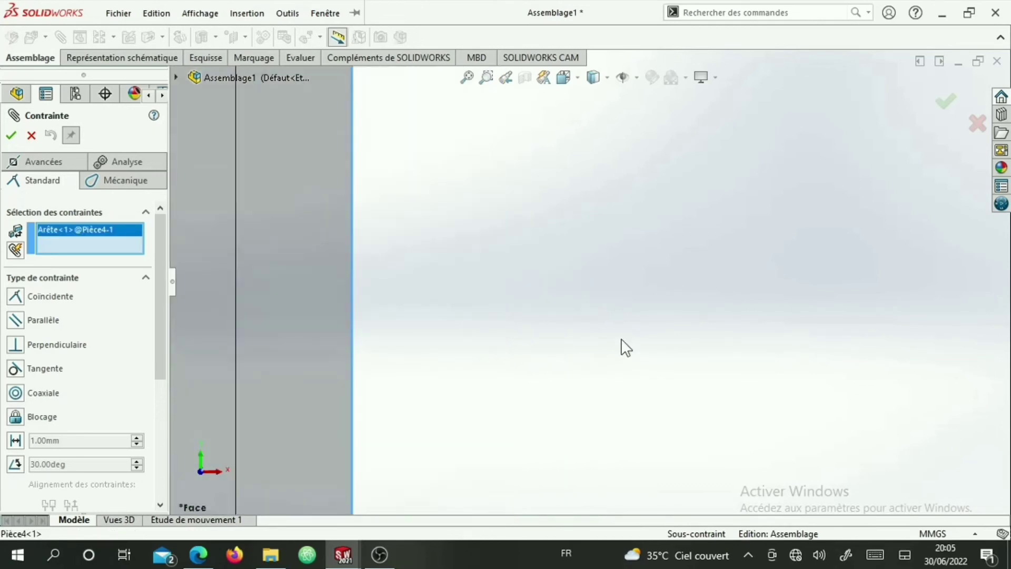
scroll(625, 347, up, 5)
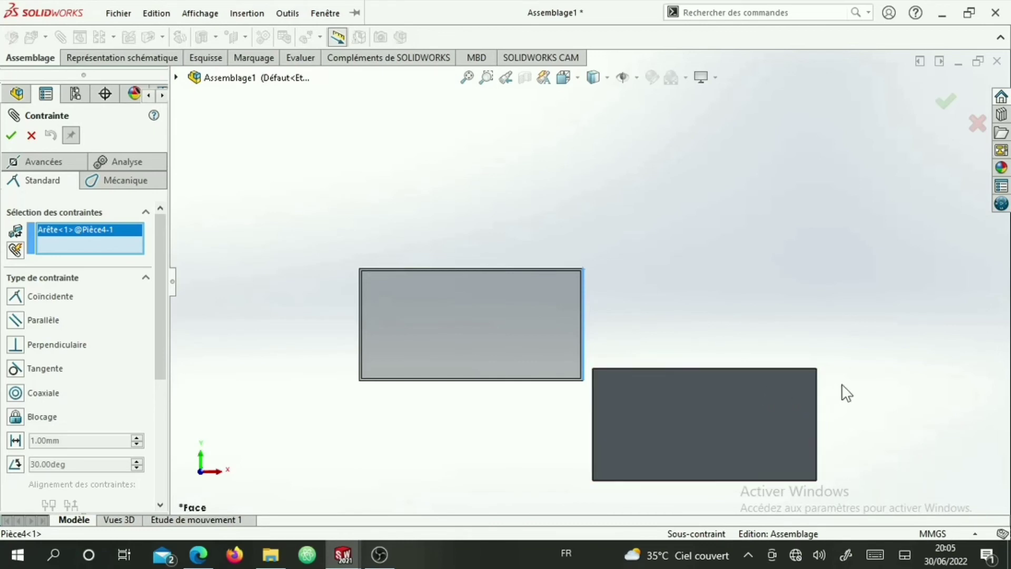
scroll(837, 393, down, 5)
scroll(427, 366, up, 5)
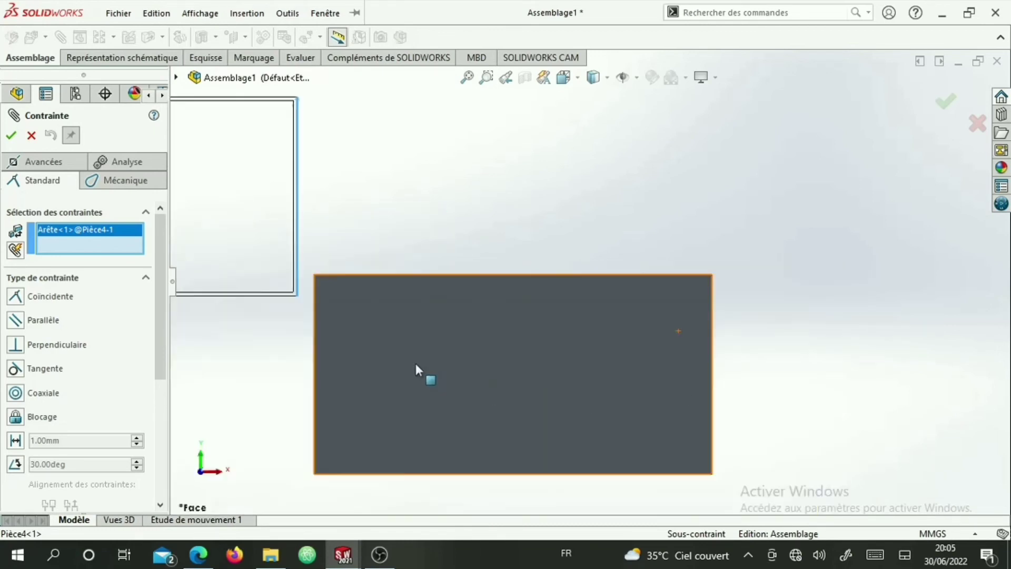
scroll(466, 321, down, 5)
scroll(460, 318, down, 3)
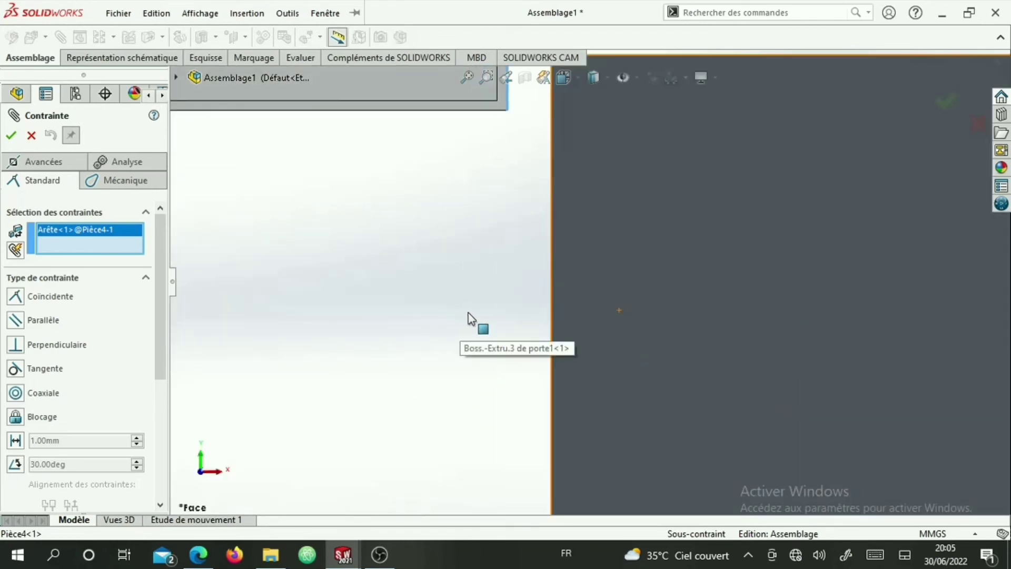
click(551, 302)
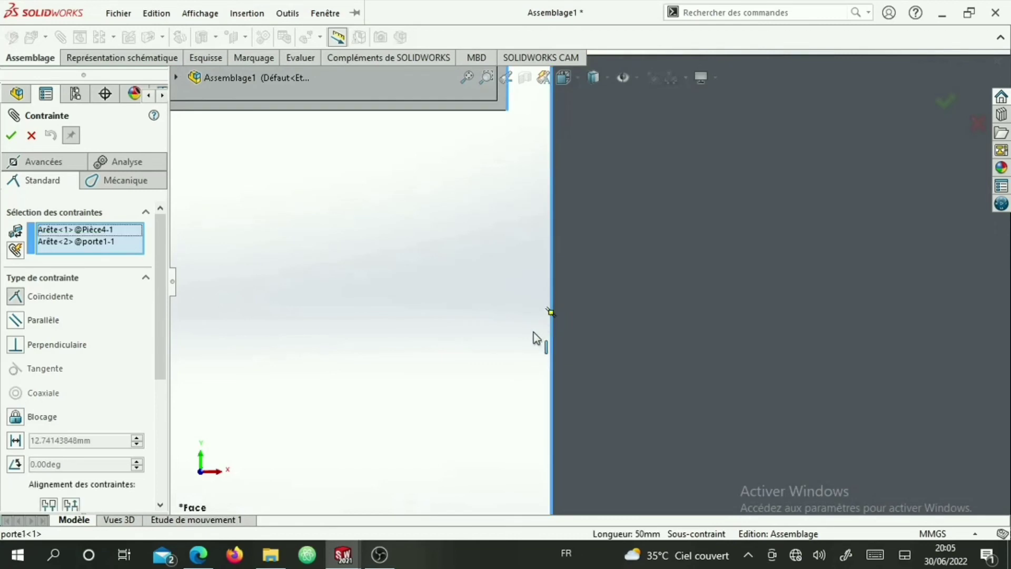
click(11, 135)
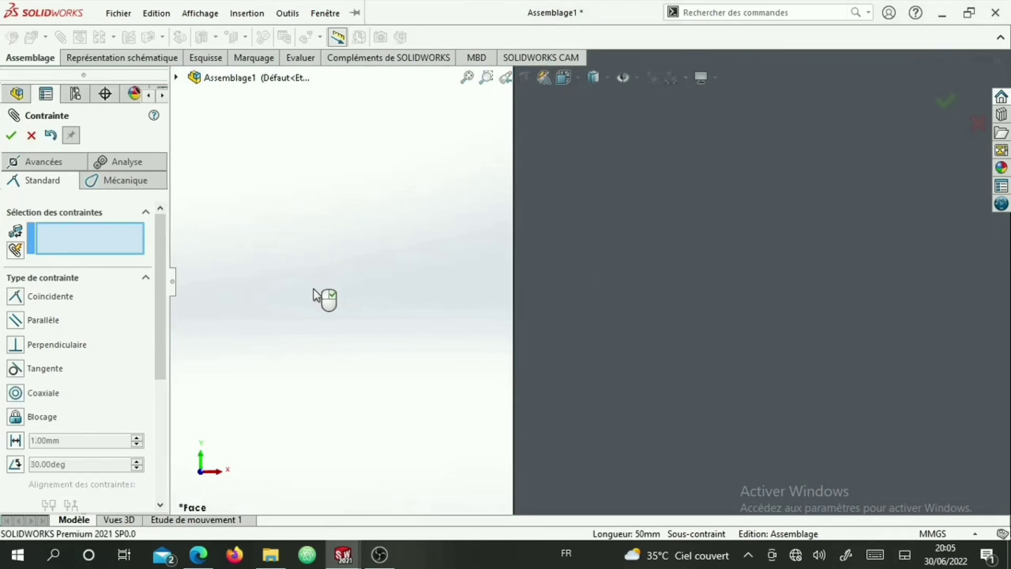
key(f)
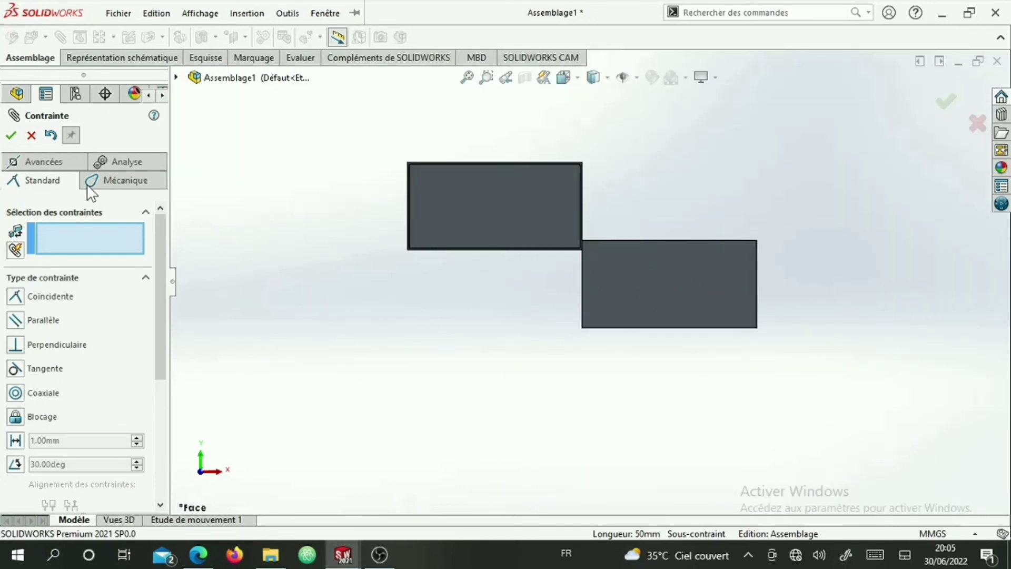
click(10, 136)
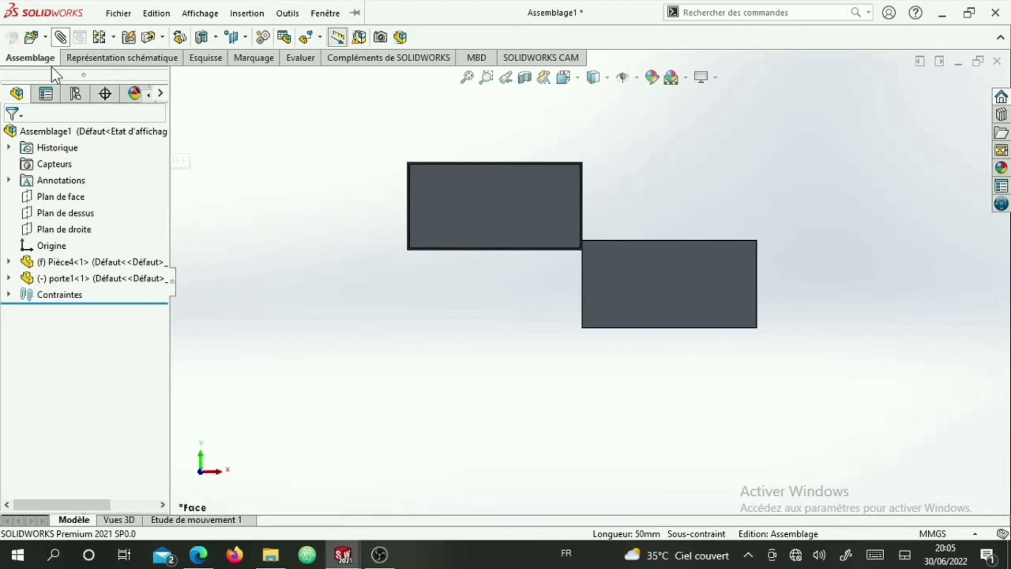
Add a coincident mate between the porte1 door's upper-left corner vertex and the cabinet body's upper-right outer corner vertex
scroll(610, 217, down, 4)
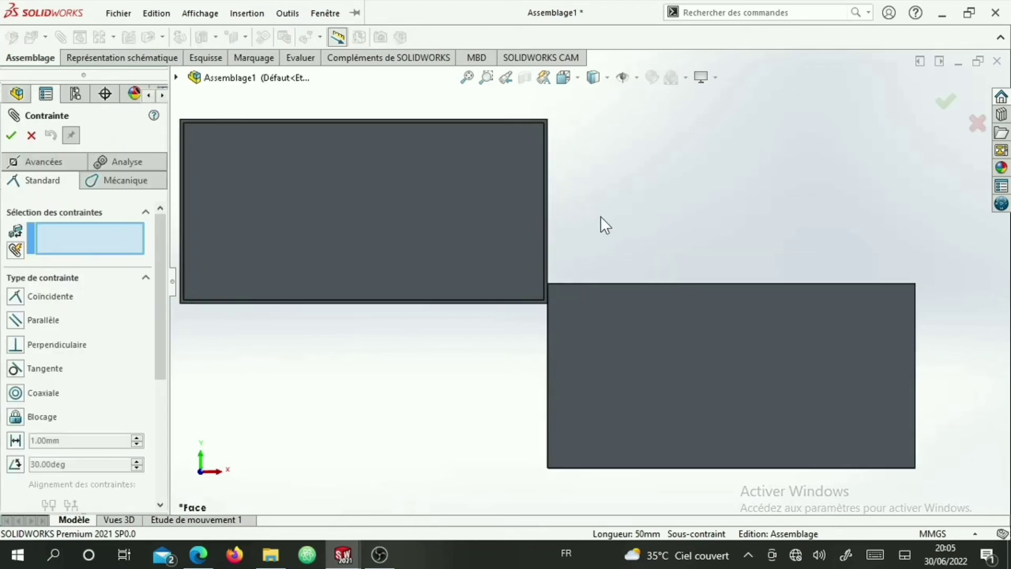
scroll(544, 281, down, 6)
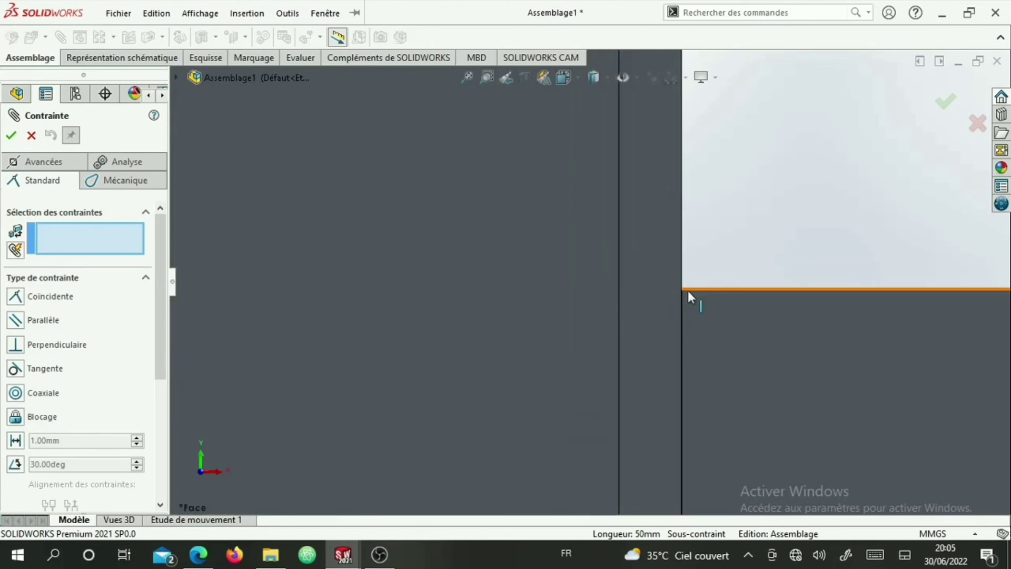
scroll(682, 289, down, 4)
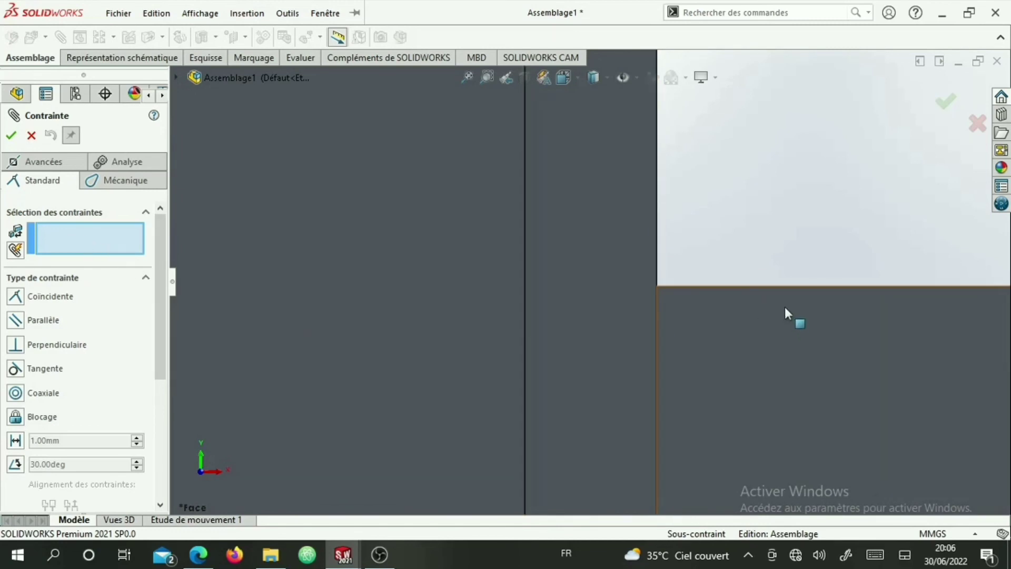
click(657, 286)
middle_drag(662, 285, 704, 223)
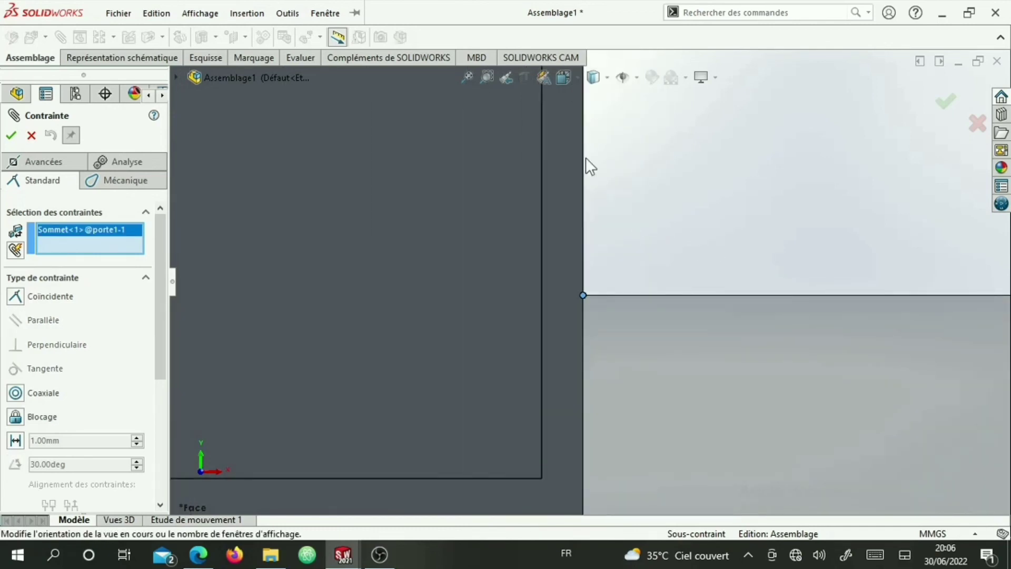
scroll(586, 157, up, 3)
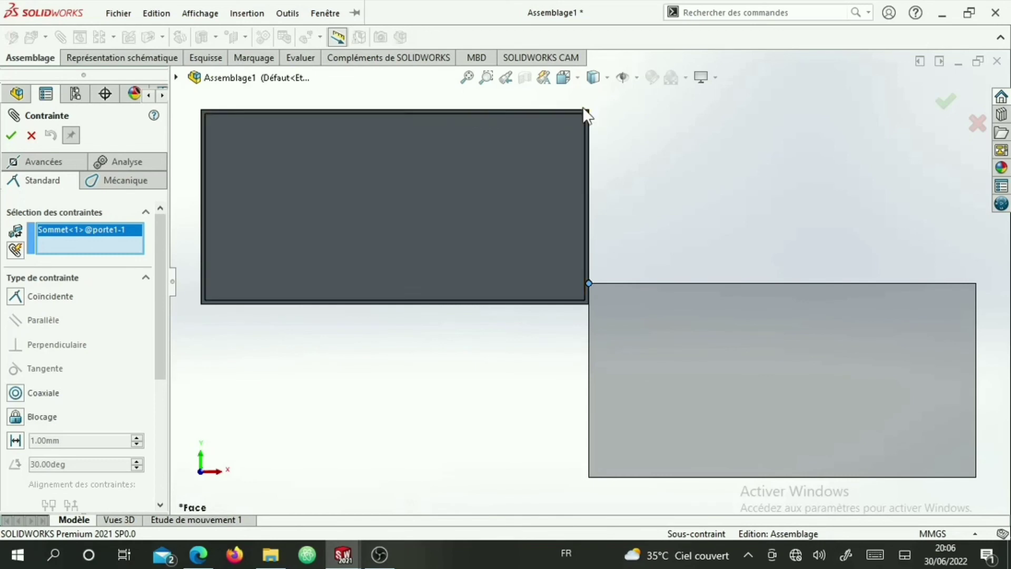
scroll(583, 107, down, 6)
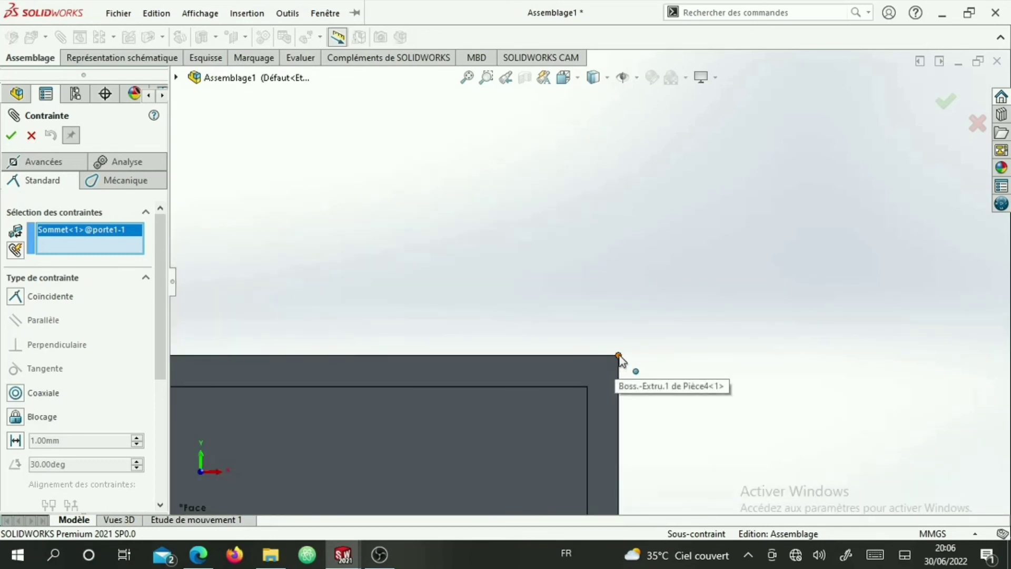
click(619, 356)
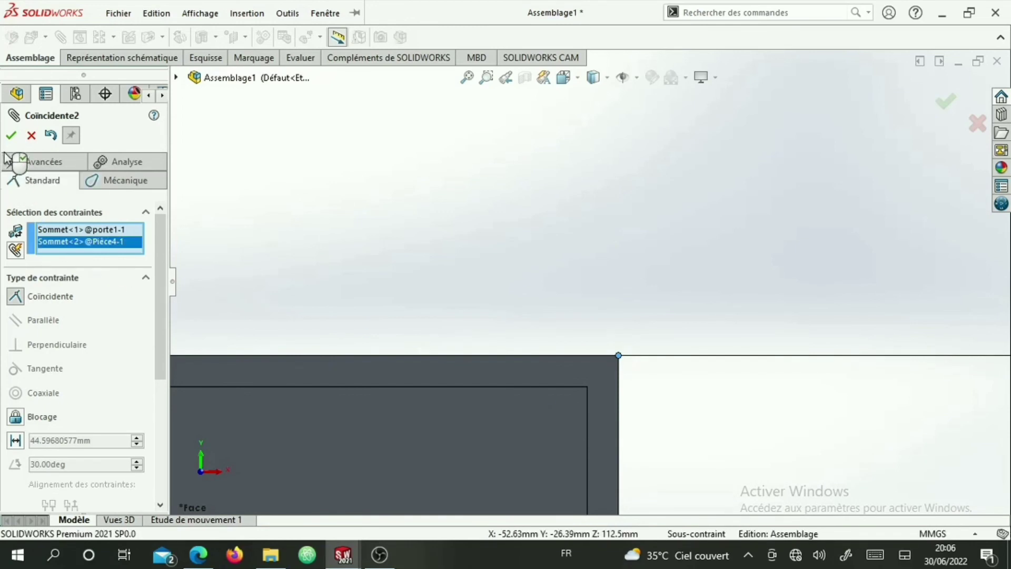
click(9, 136)
scroll(501, 311, down, 3)
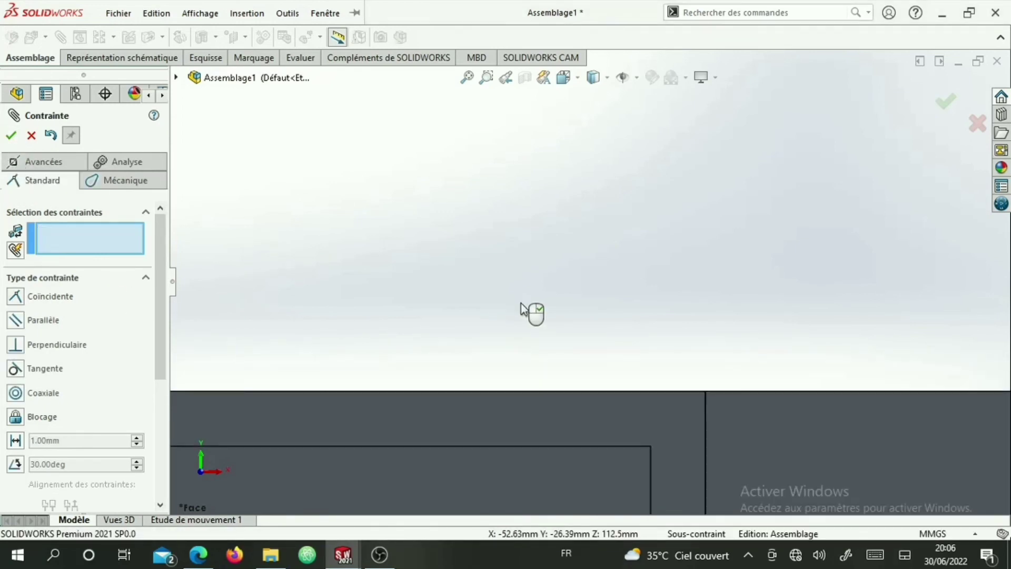
scroll(521, 301, up, 15)
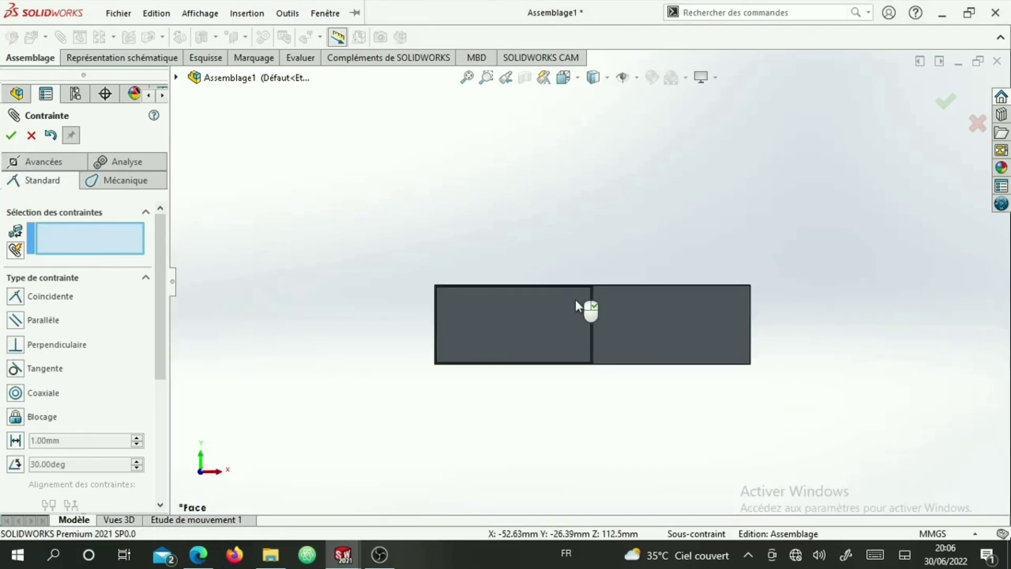
middle_drag(664, 329, 606, 375)
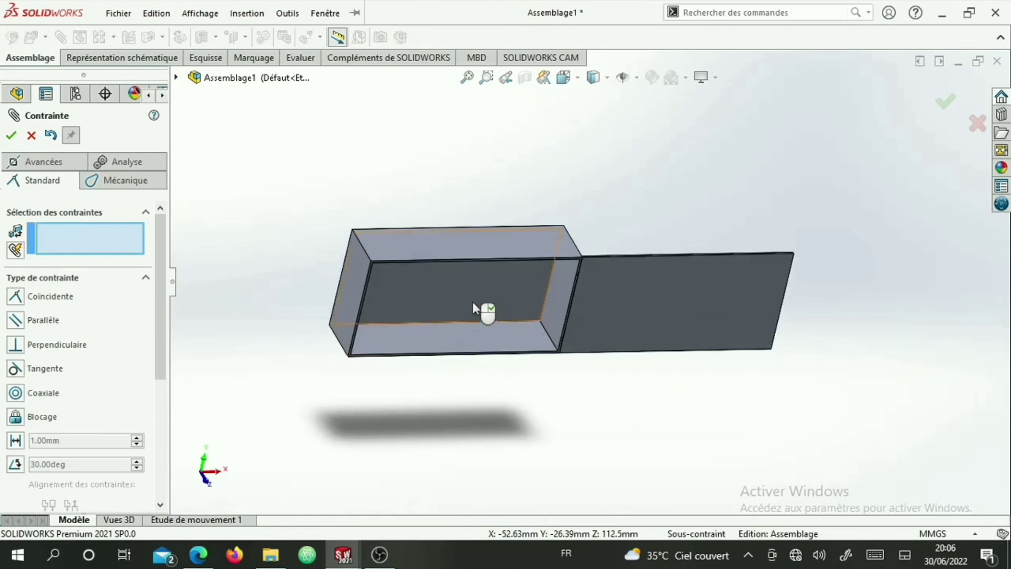
middle_drag(462, 287, 478, 228)
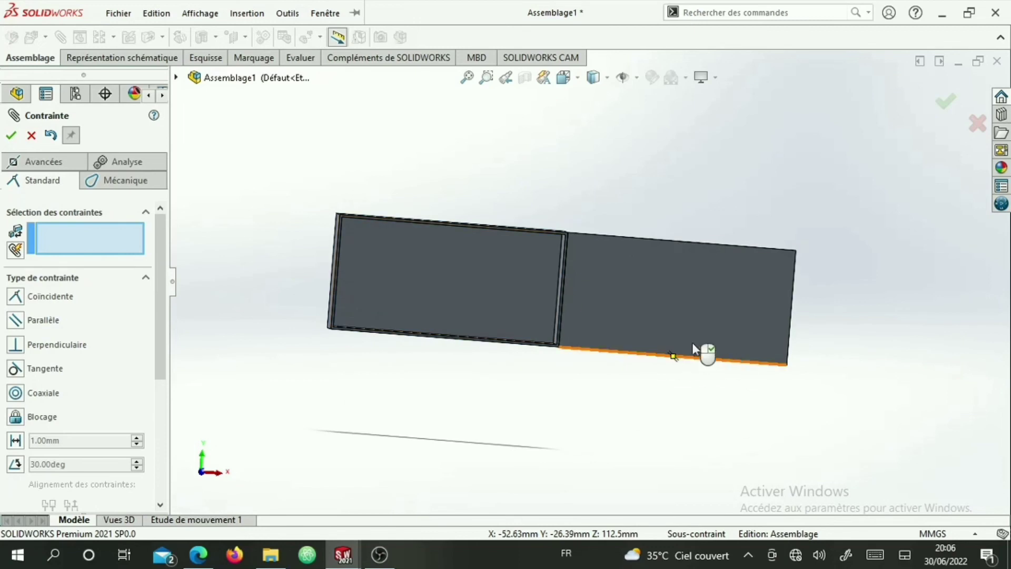
click(12, 137)
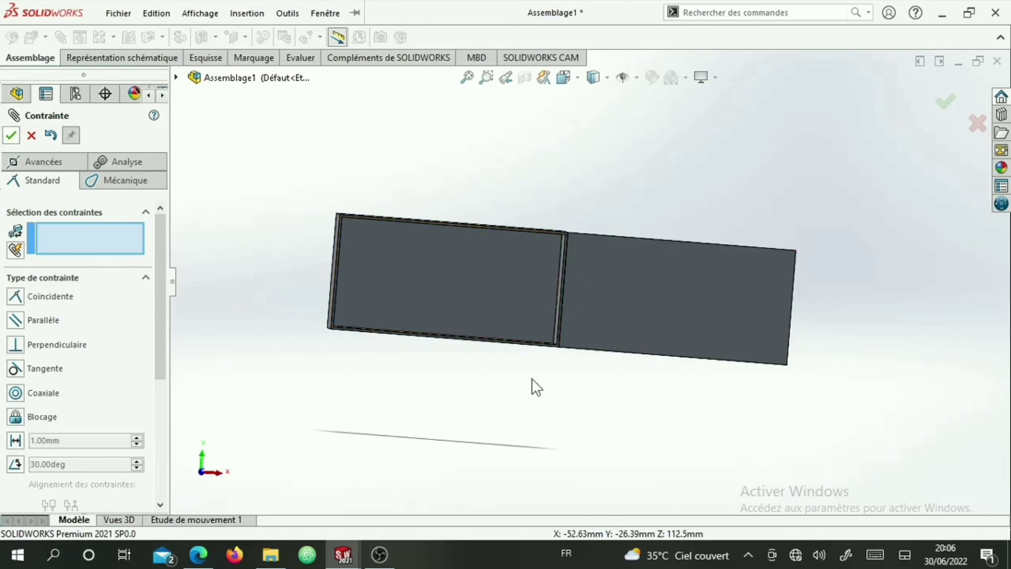
Swing the porte1 door about its mated edge so it stands open, projecting forward from the cabinet's right side
click(702, 296)
drag(603, 332, 433, 344)
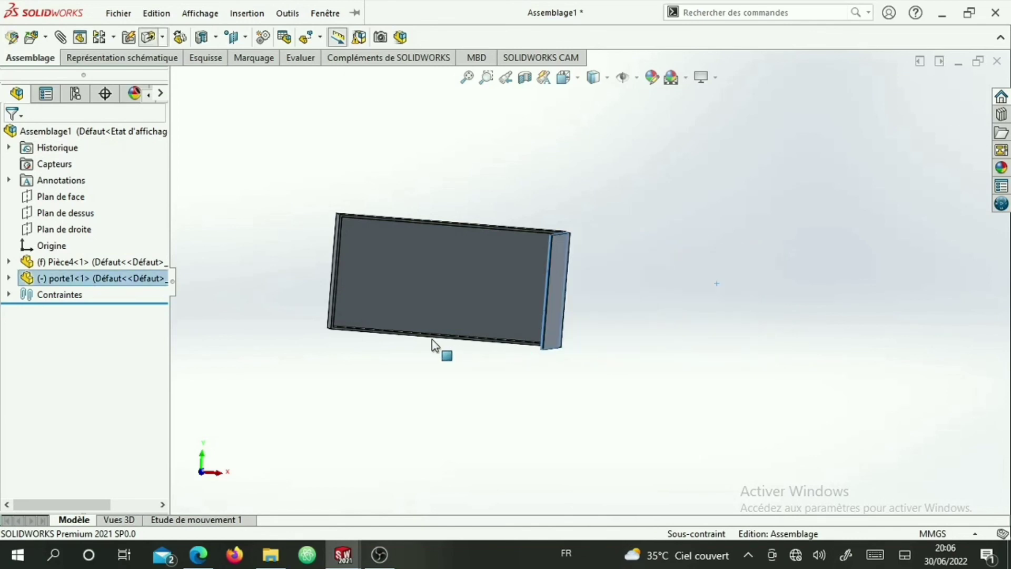
middle_drag(395, 319, 402, 298)
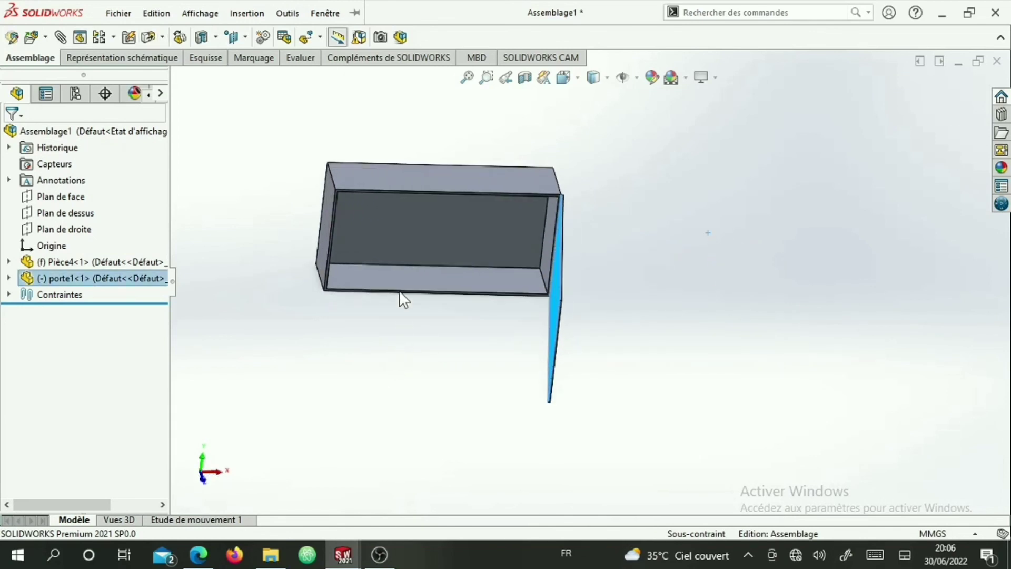
scroll(369, 189, down, 2)
scroll(352, 152, up, 2)
scroll(427, 213, down, 3)
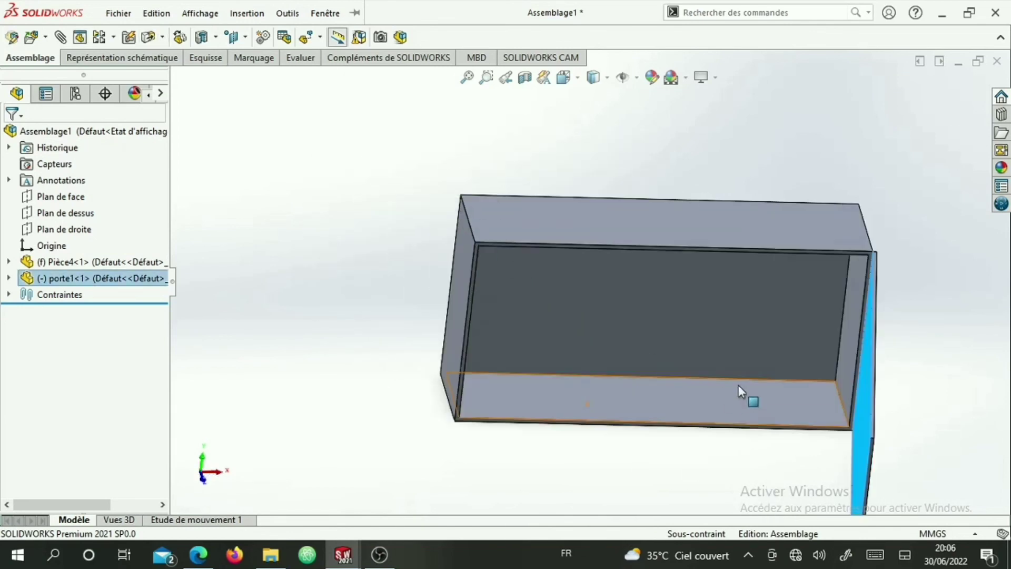
click(701, 474)
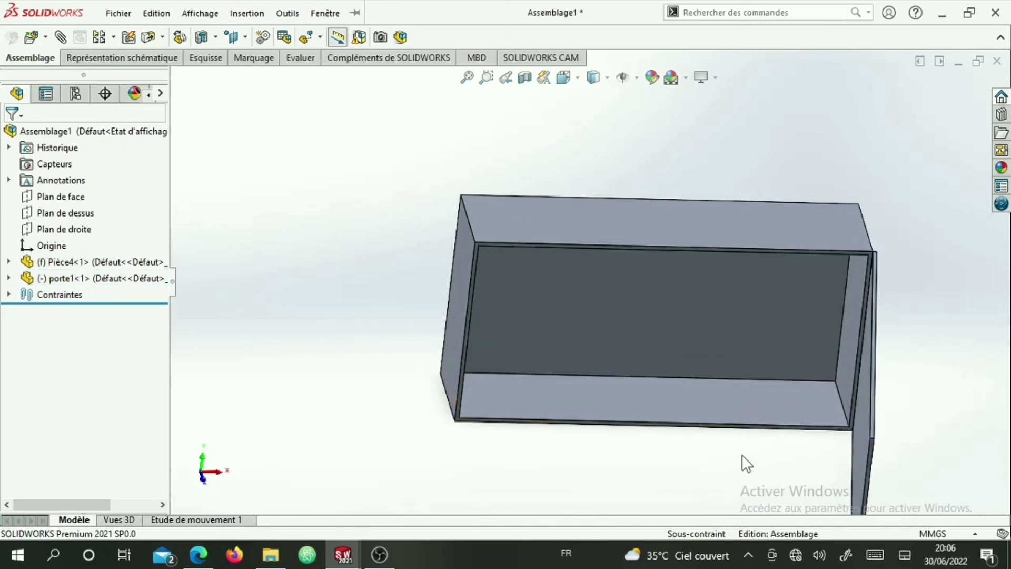
click(868, 446)
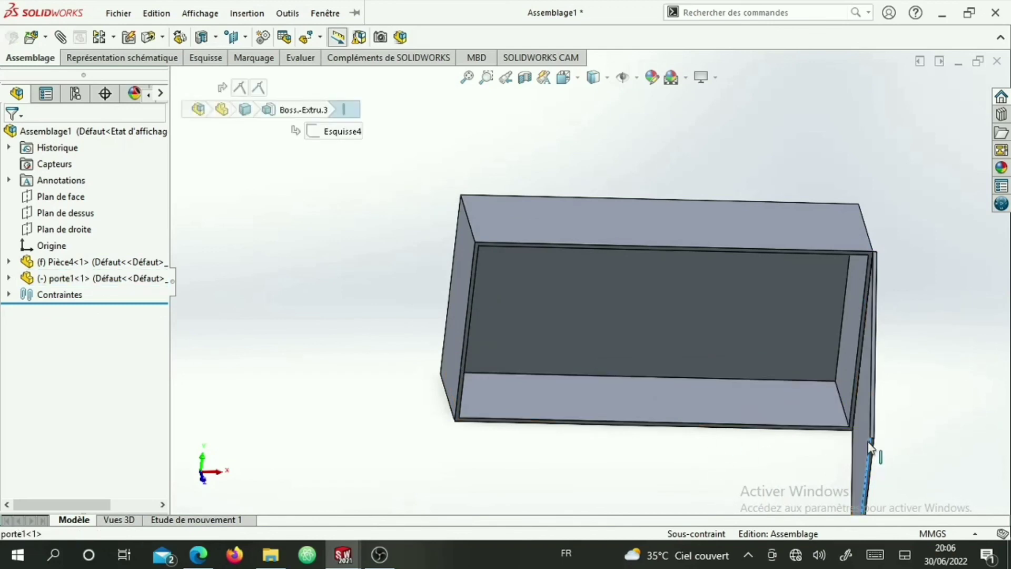